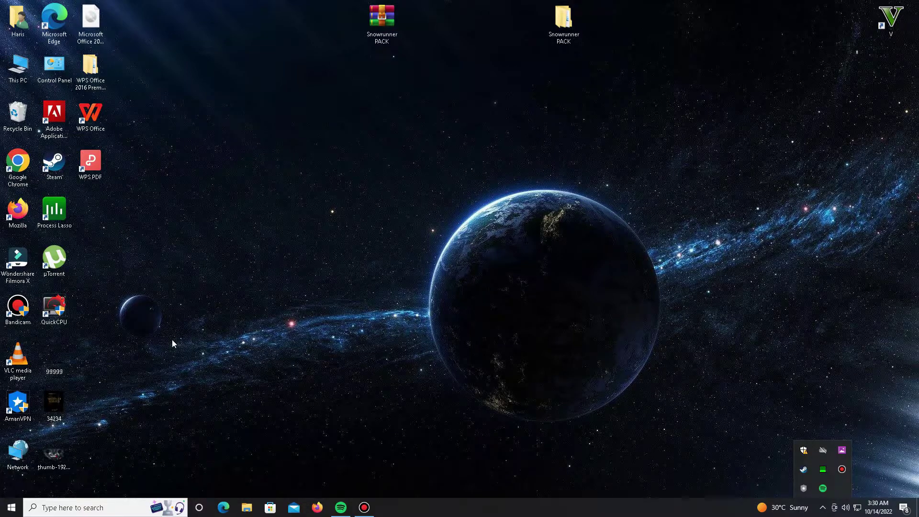
Step: Confirm in Settings' Privacy > Background apps that background apps are off
click(102, 507)
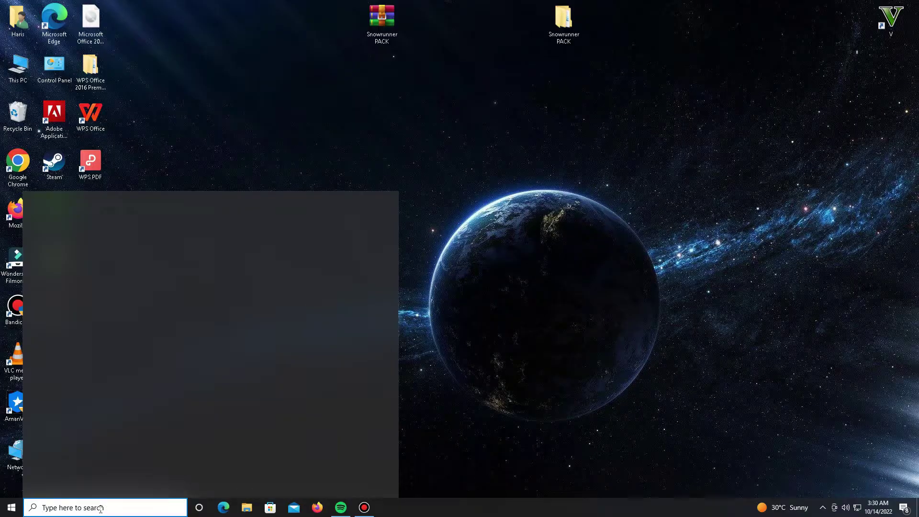
text(set)
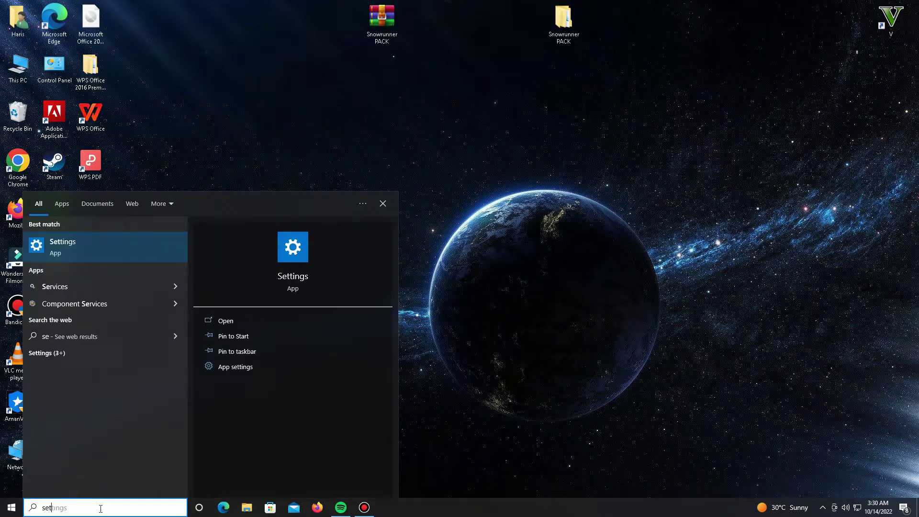
text(ting)
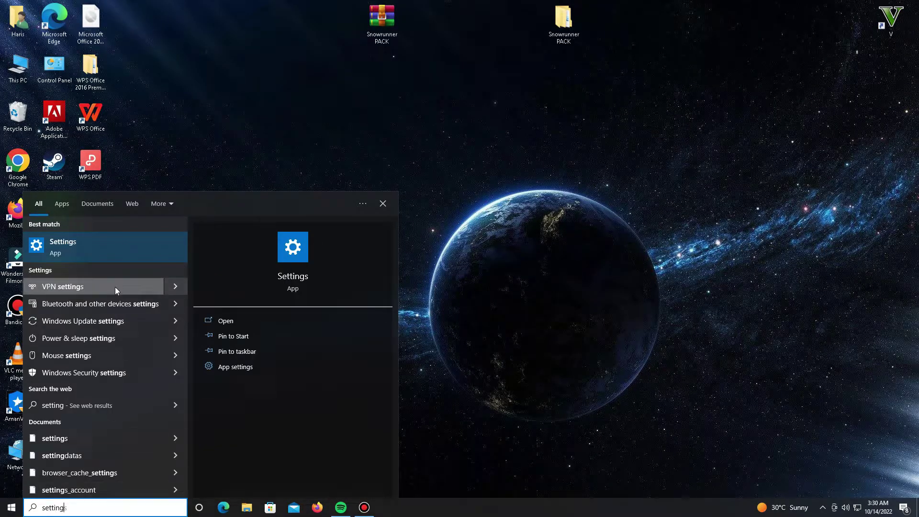
click(96, 251)
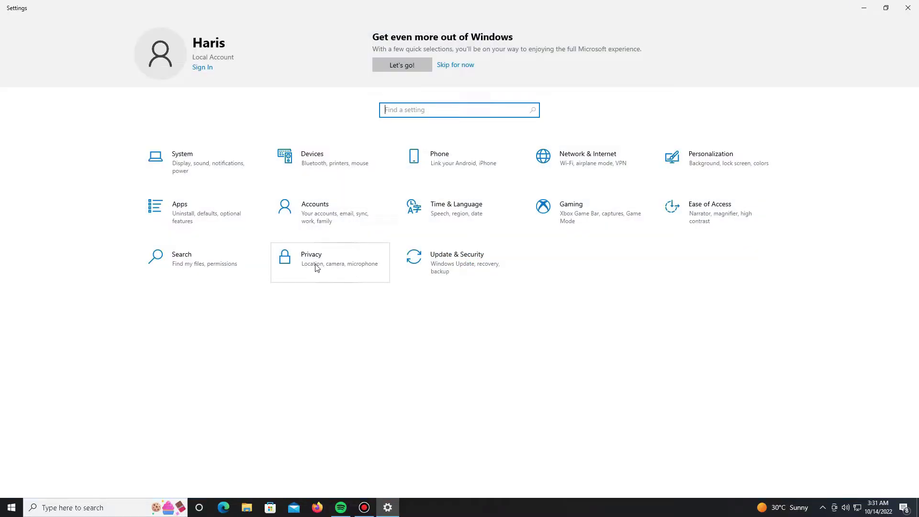
click(326, 267)
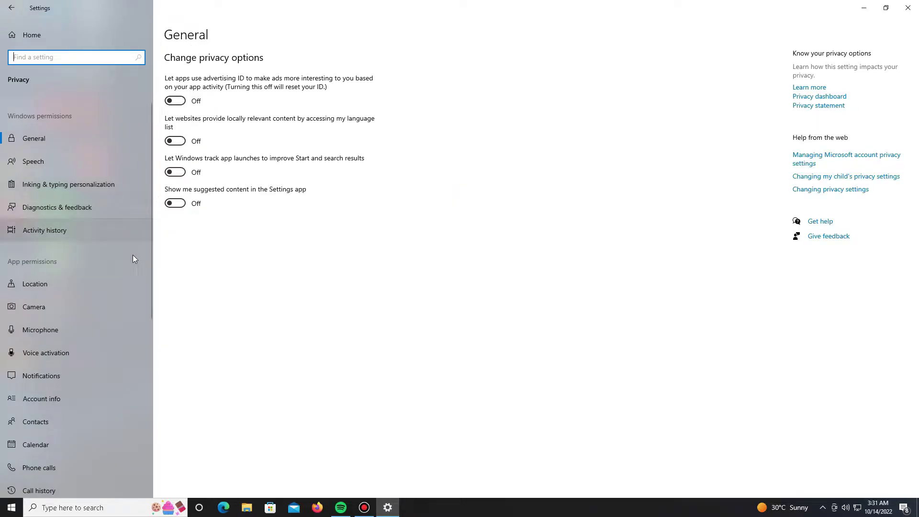
scroll(120, 264, down, 5)
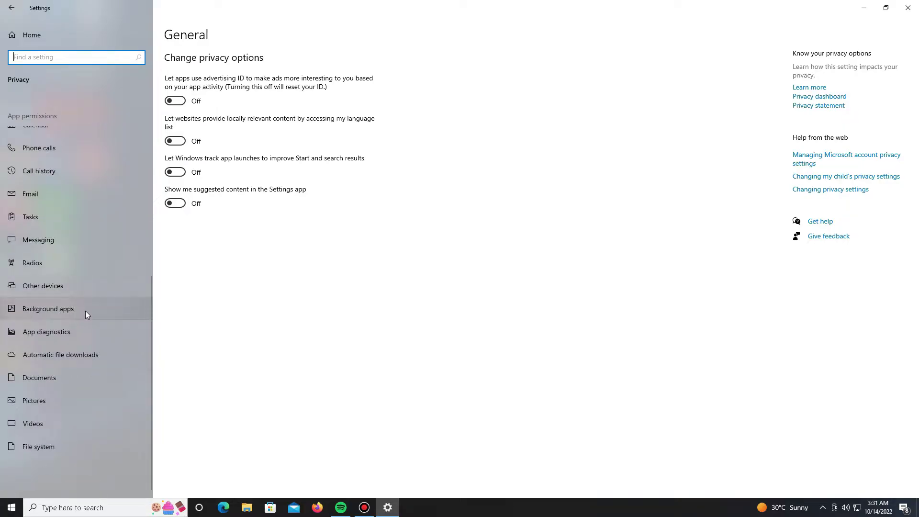
click(47, 310)
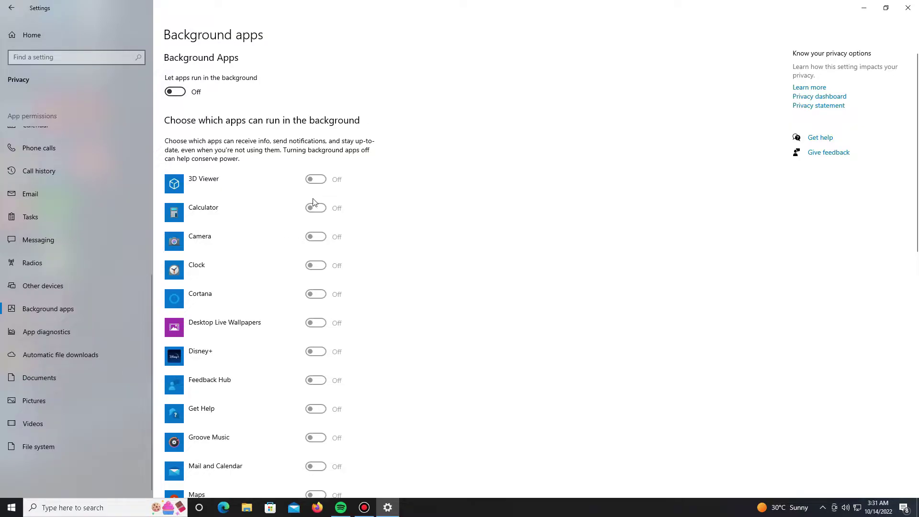
click(19, 12)
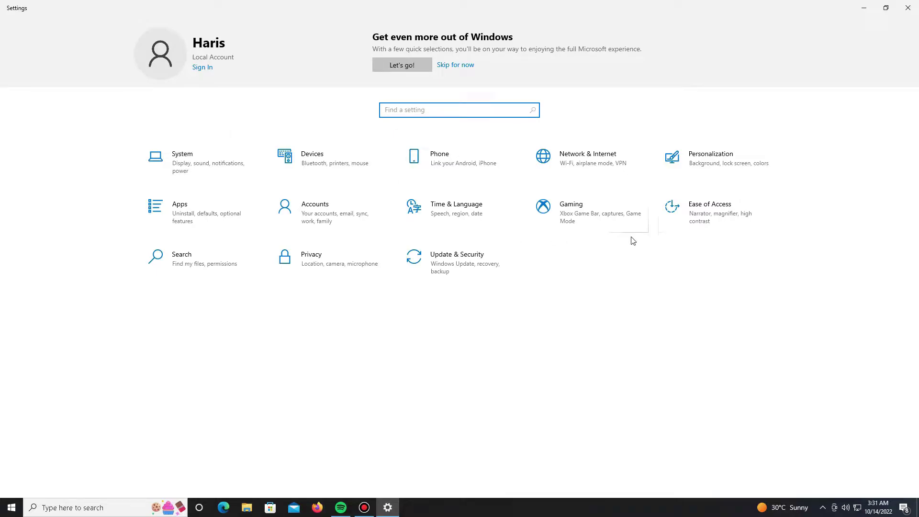
Step: Confirm Game Mode is on and review the Xbox Game Bar and Captures pages
click(588, 223)
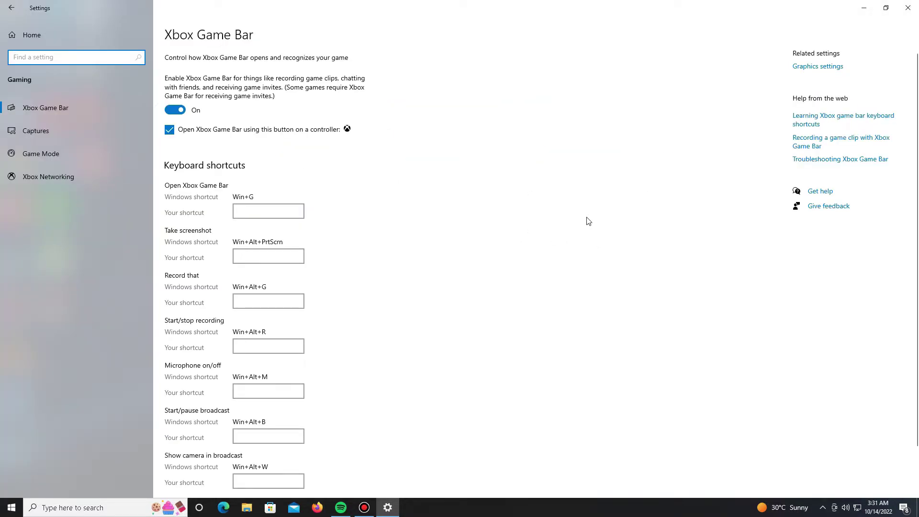
click(74, 161)
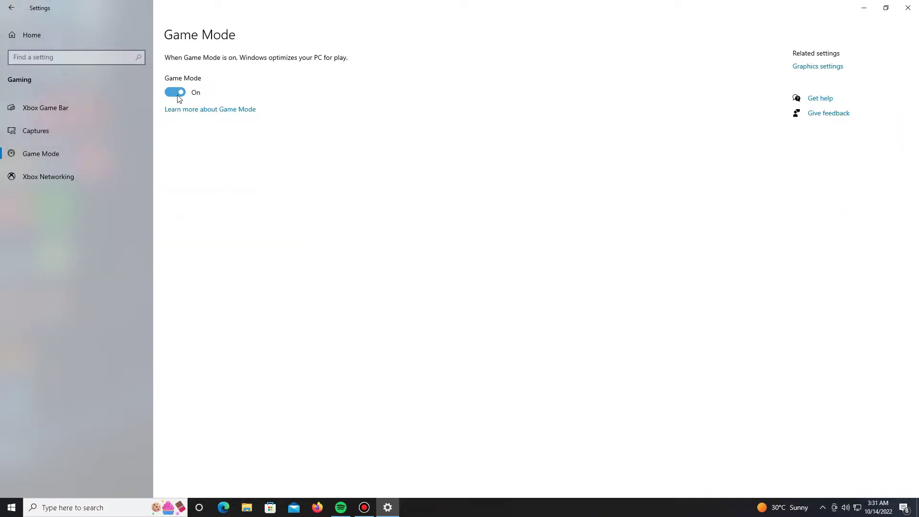
click(27, 131)
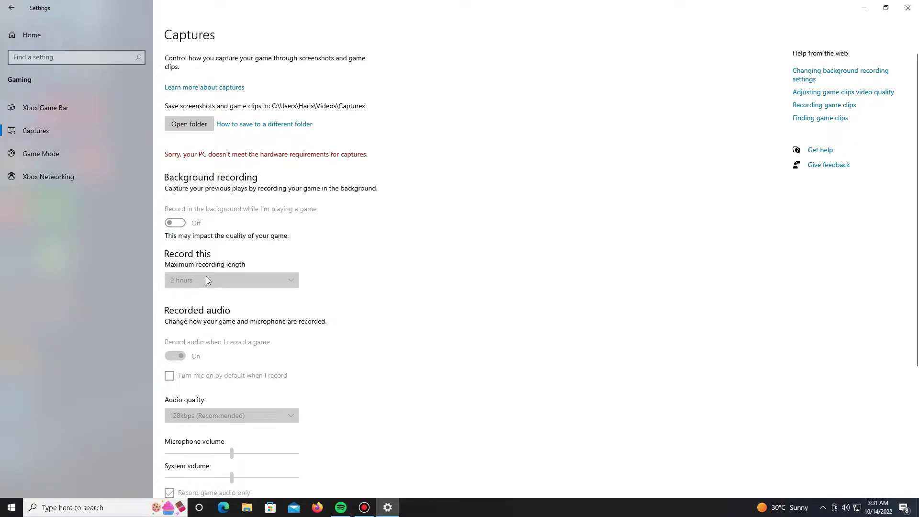
click(12, 13)
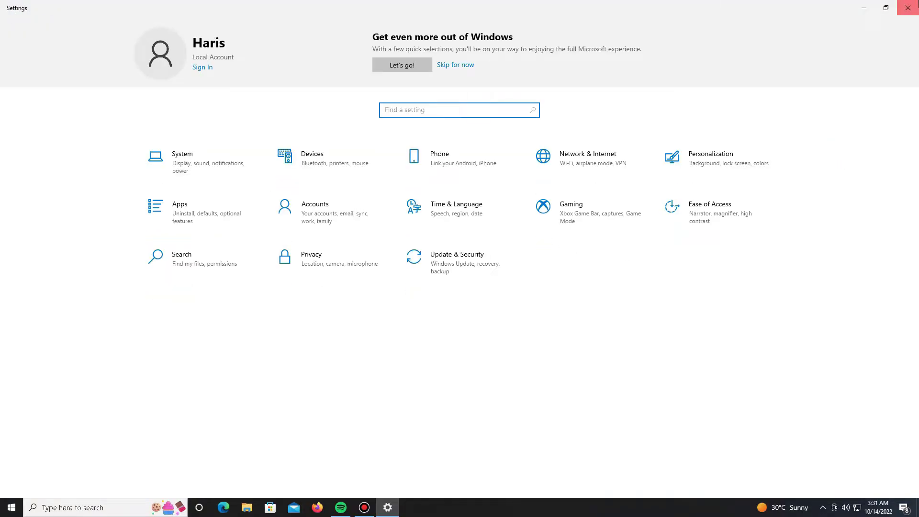
Step: Close Settings and open the desktop pack archive as the Scorn PACK folder
click(908, 8)
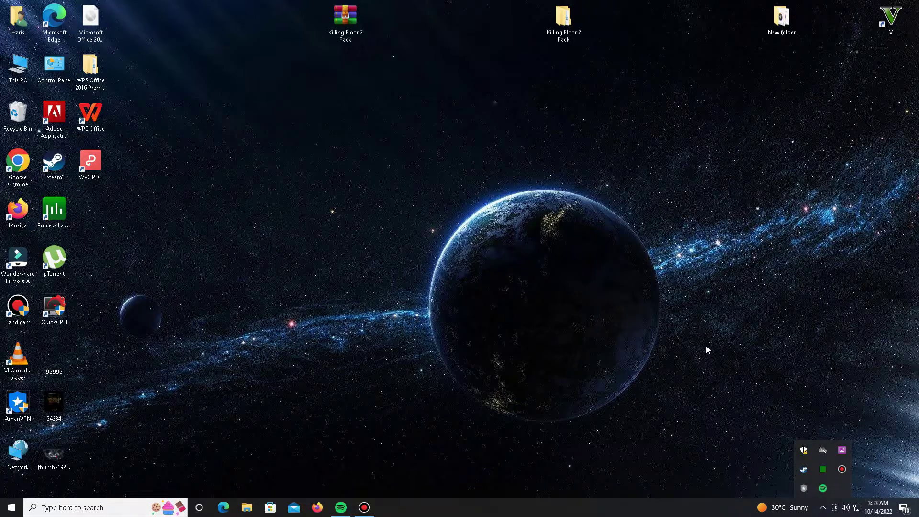
key(Escape)
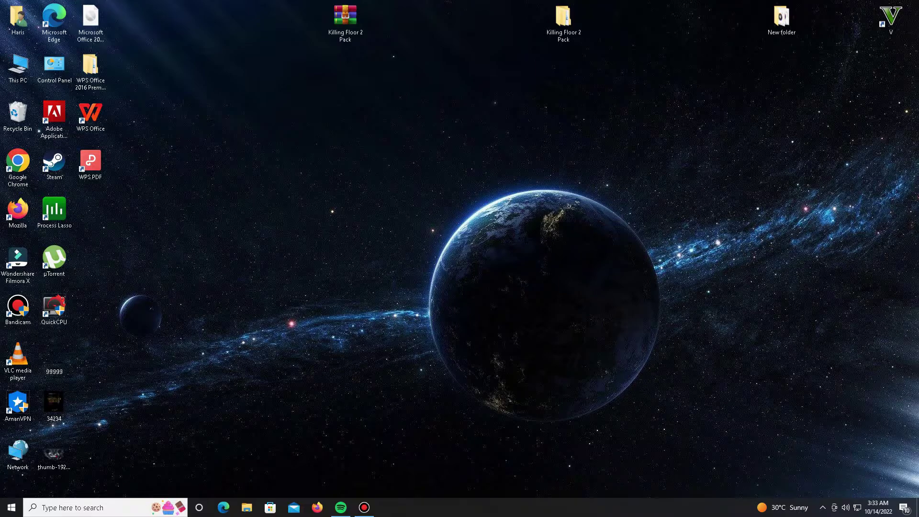
right_click(345, 20)
click(345, 72)
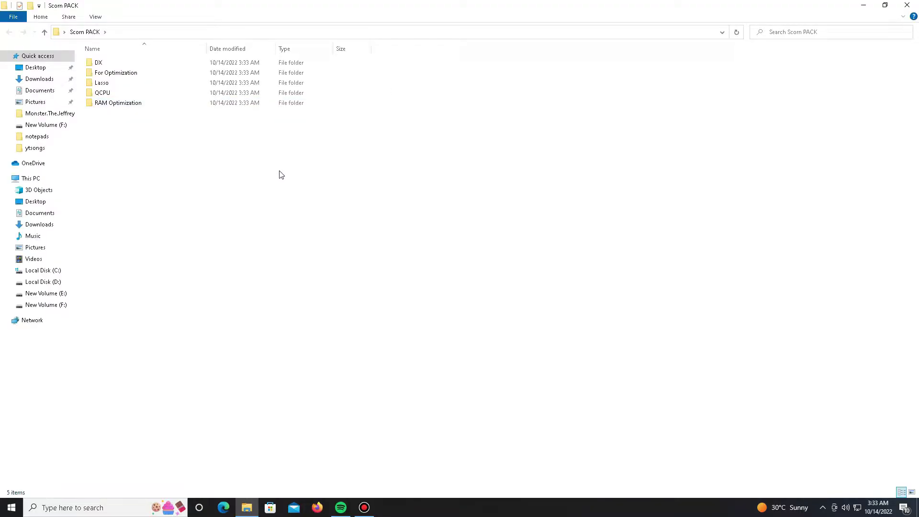
Step: Run the DX folder's Directx 12 installer without the Bing Bar, through to Finish
double_click(128, 67)
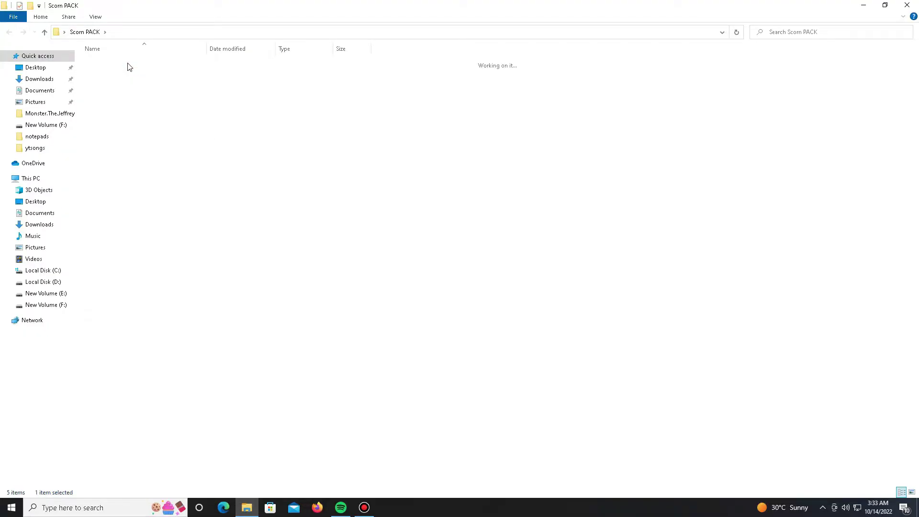
click(126, 67)
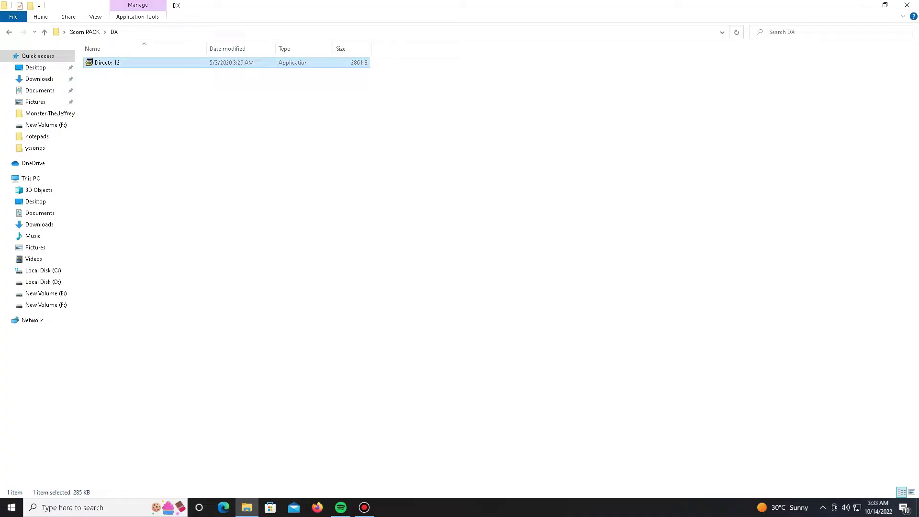
double_click(124, 65)
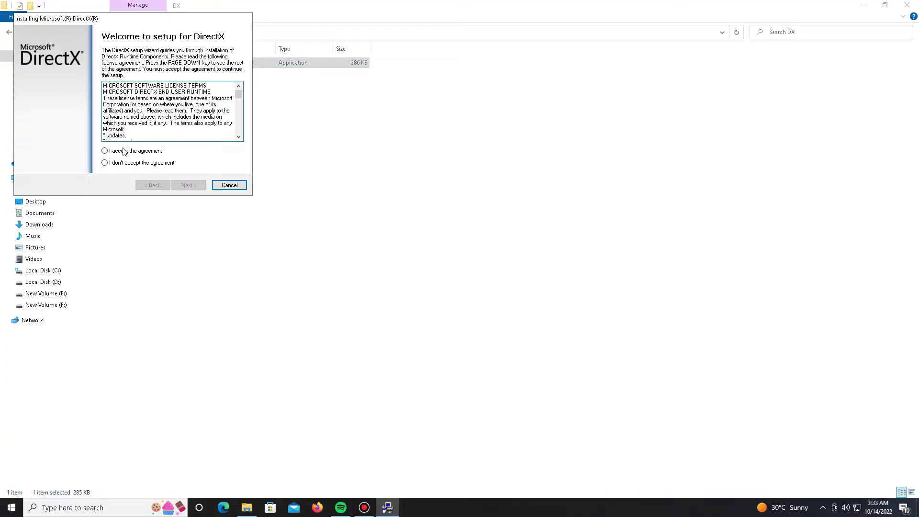
click(124, 152)
click(189, 185)
click(118, 120)
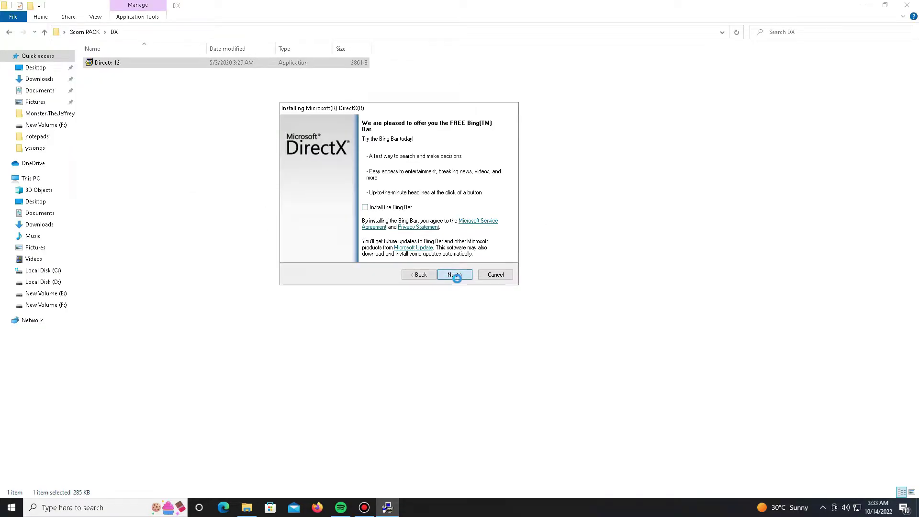
click(455, 276)
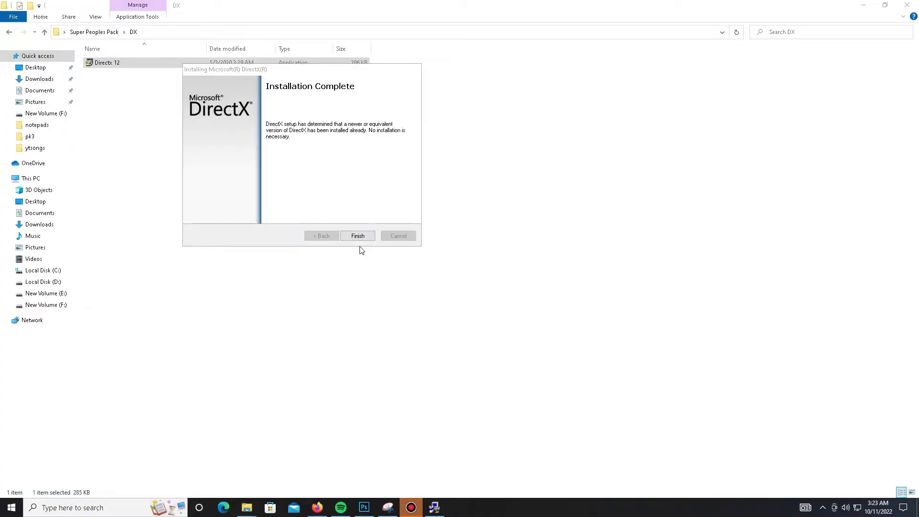
click(363, 236)
Step: Look inside the For Optimization folder and select its registry files
click(10, 31)
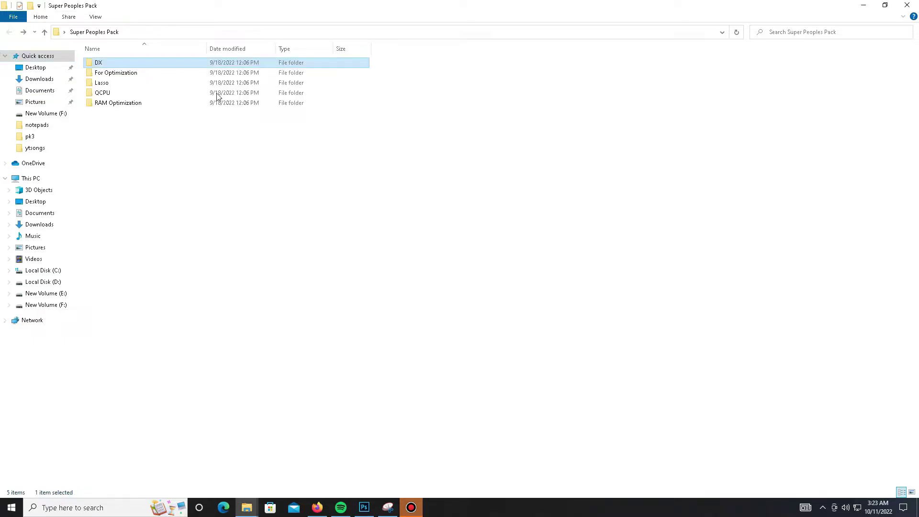
double_click(127, 74)
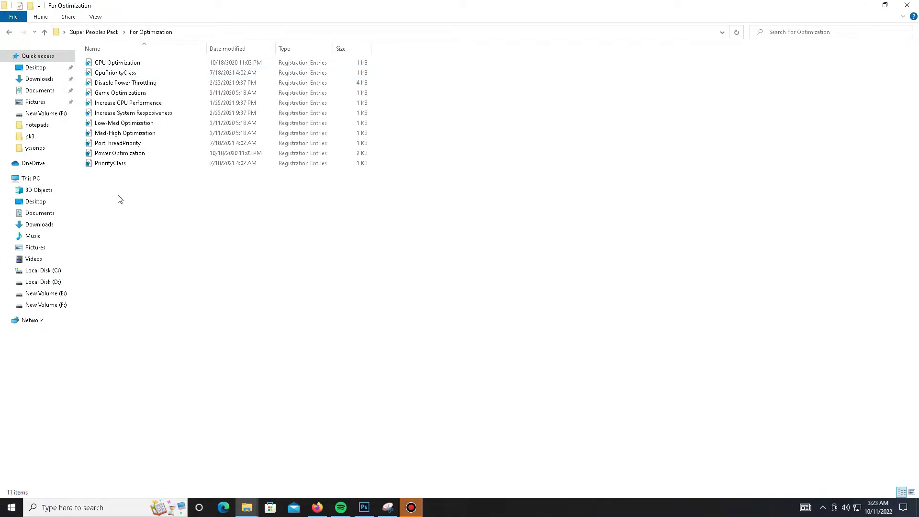
drag(118, 198, 142, 65)
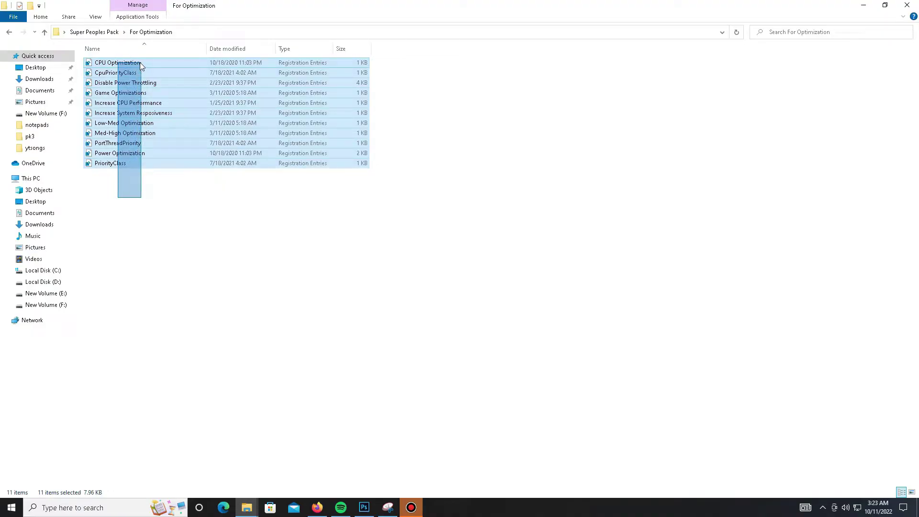
drag(140, 62, 139, 62)
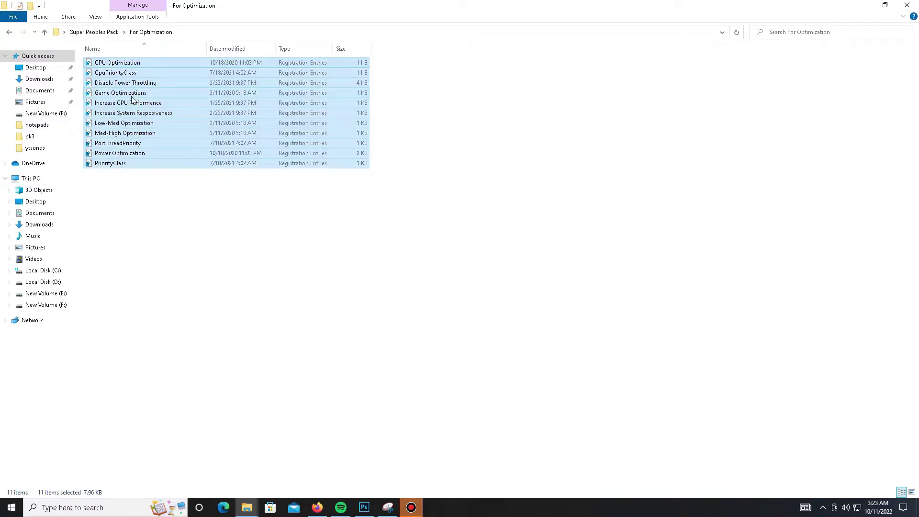
click(11, 32)
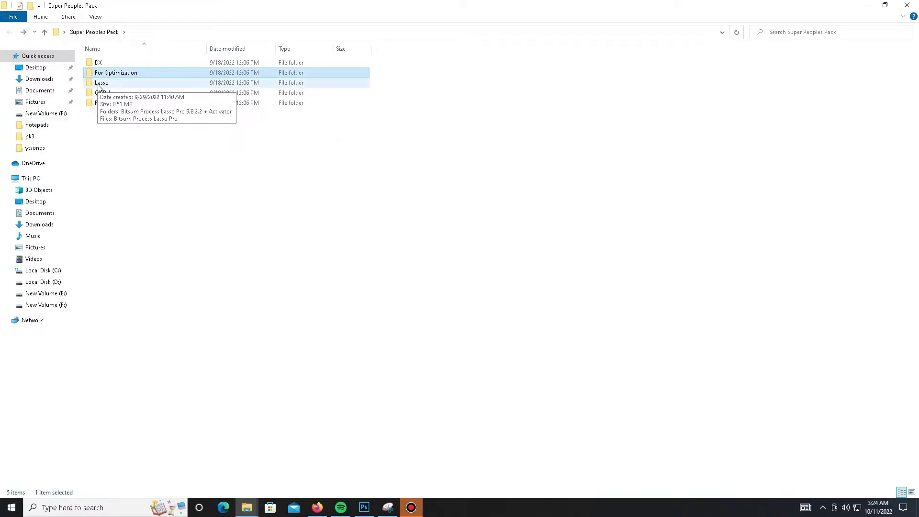
Step: Open Lasso down to the Process Lasso Pro Setup folder and select processlassosetup64
double_click(99, 83)
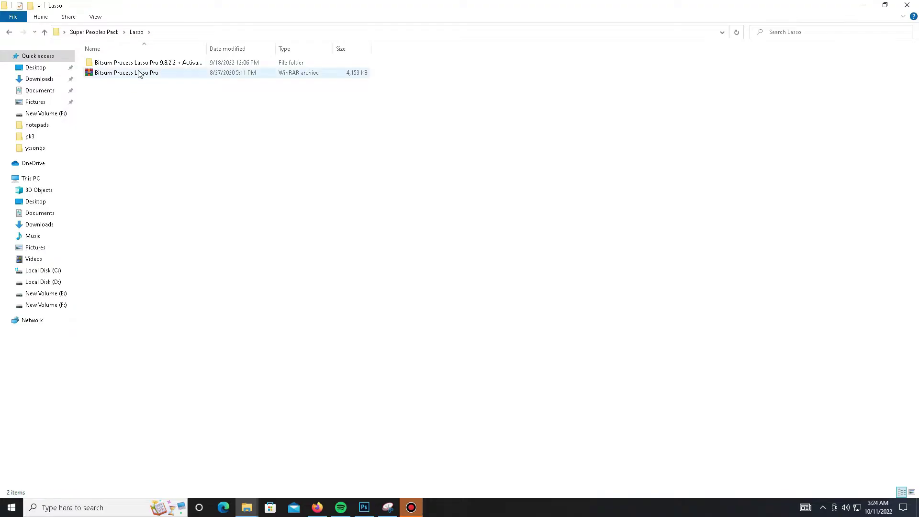
right_click(120, 73)
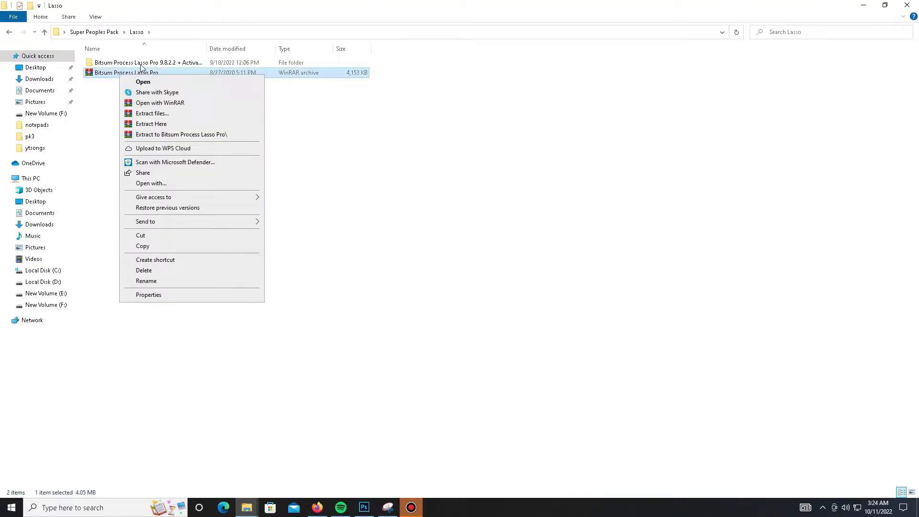
double_click(141, 67)
double_click(111, 67)
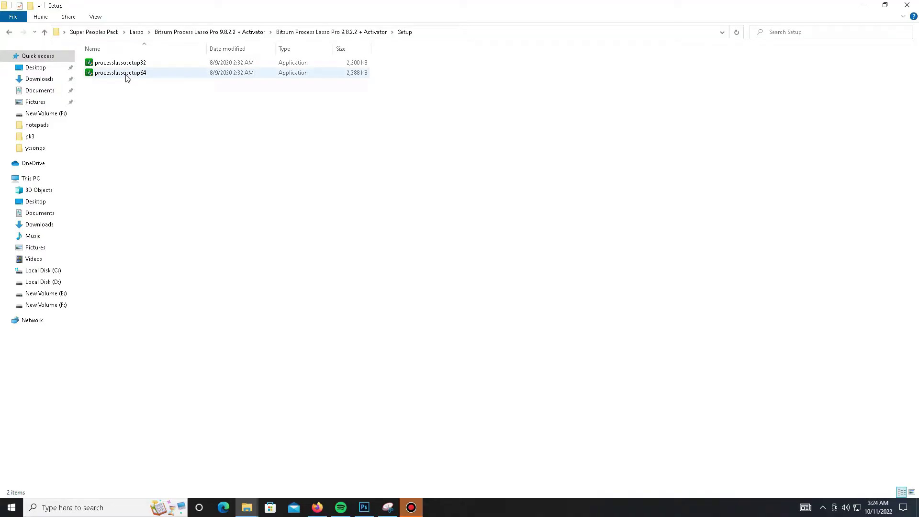
click(126, 76)
click(822, 508)
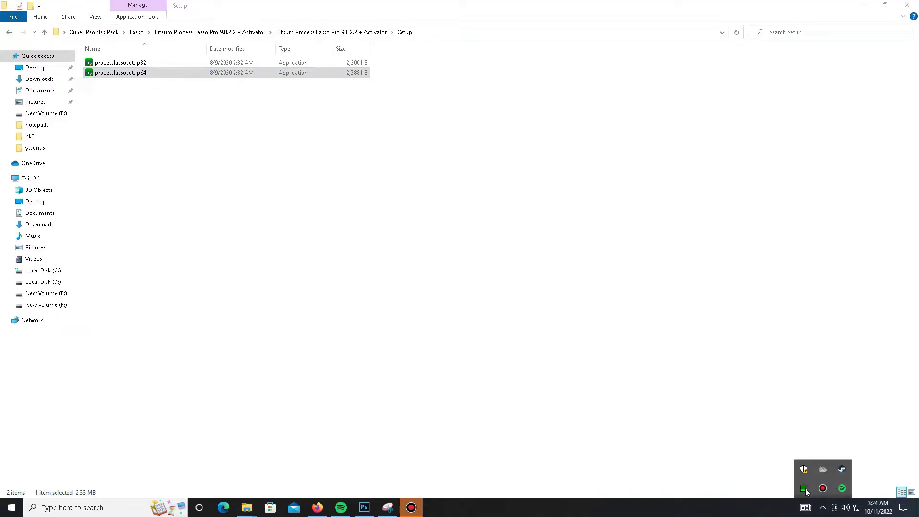
click(804, 489)
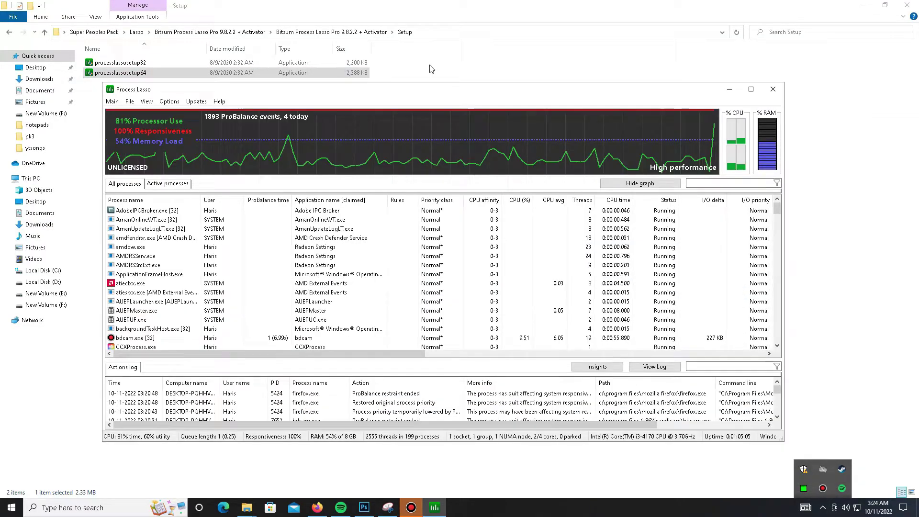
drag(181, 90, 193, 85)
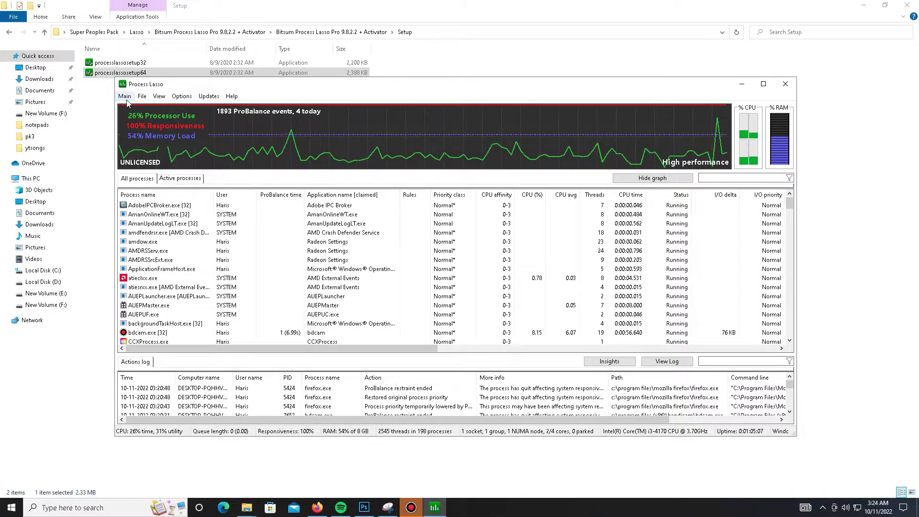
click(125, 97)
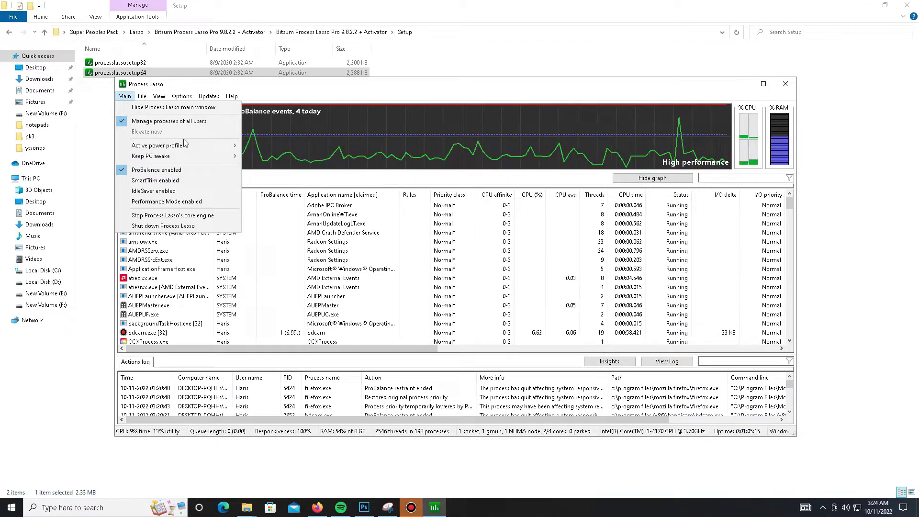
click(409, 82)
drag(410, 82, 377, 84)
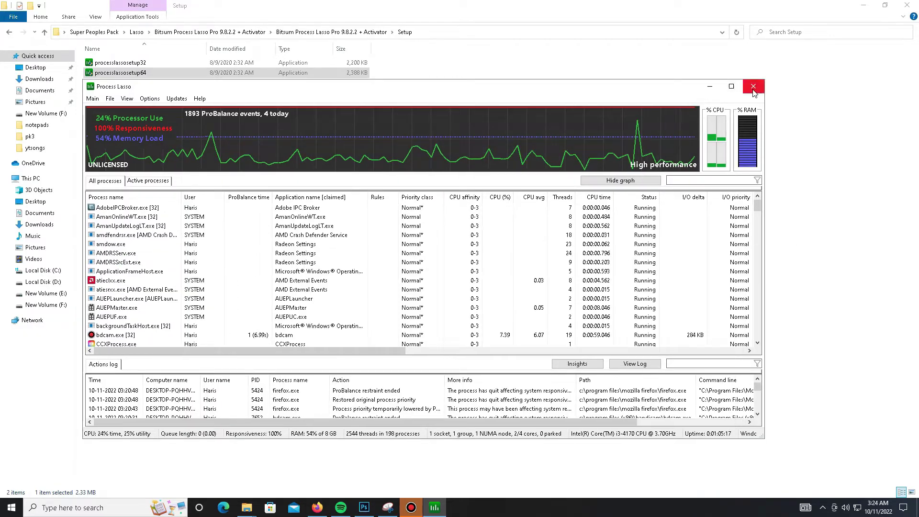
click(754, 86)
Step: Browse back up into the QCPU folder's QuickCPU installer, then show the desktop
click(9, 32)
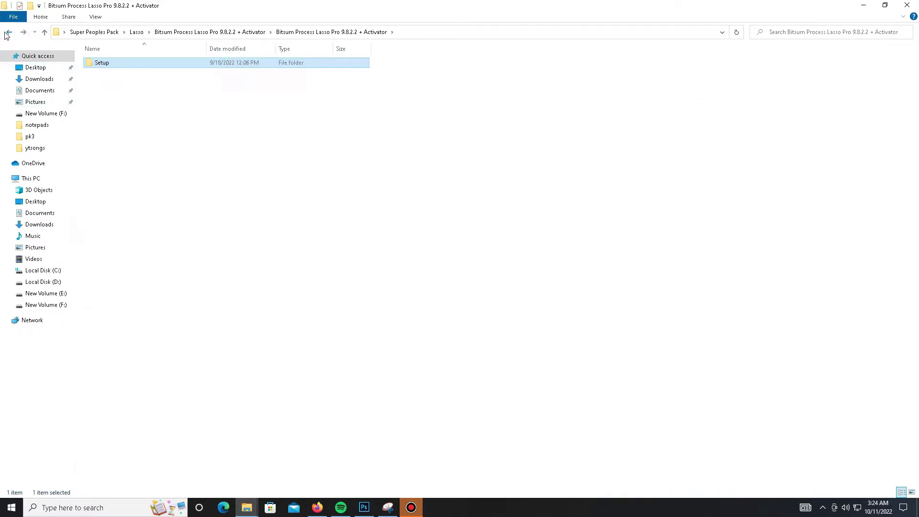
click(9, 32)
click(9, 33)
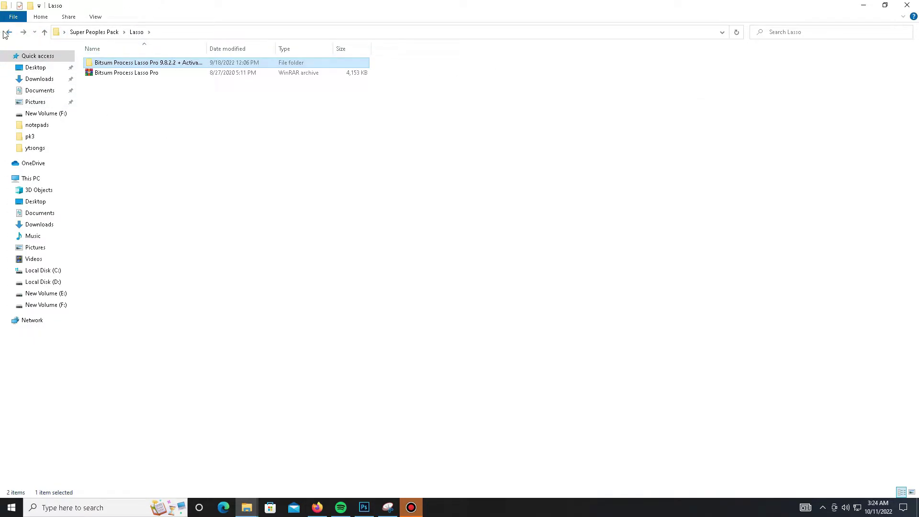
click(9, 34)
double_click(103, 94)
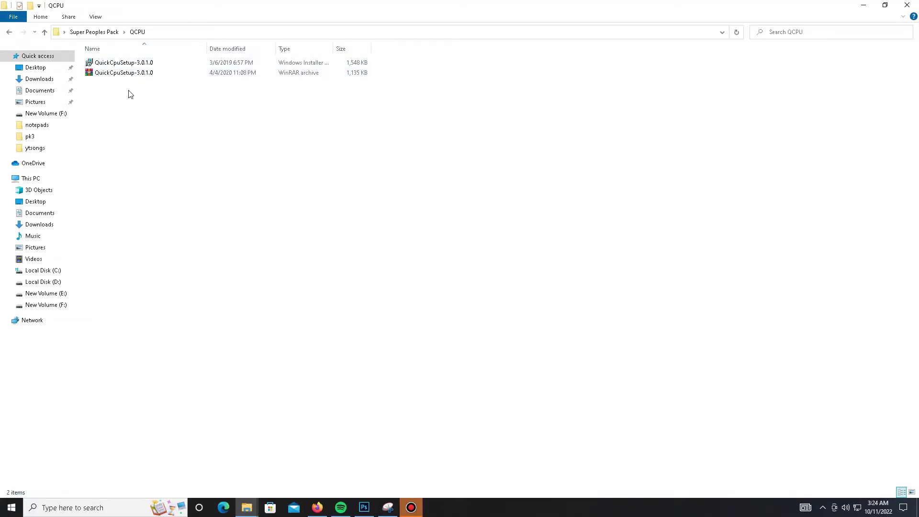
click(130, 76)
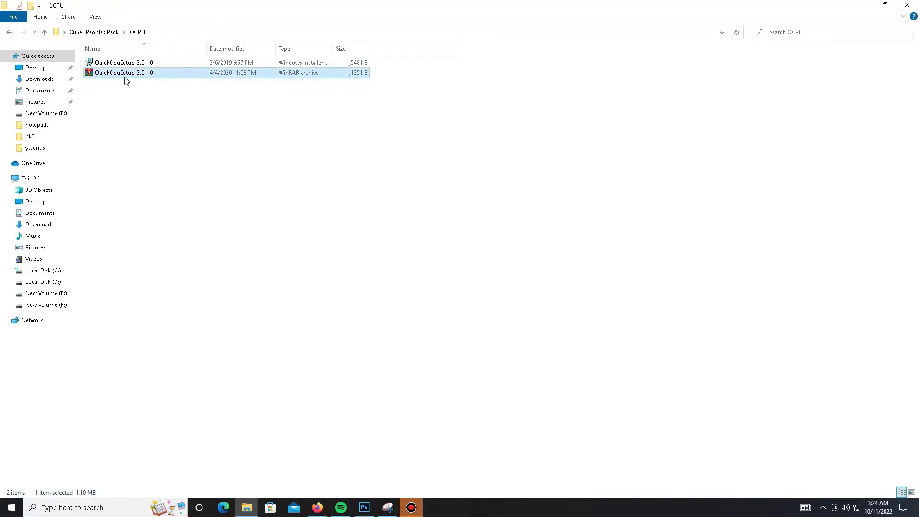
click(124, 63)
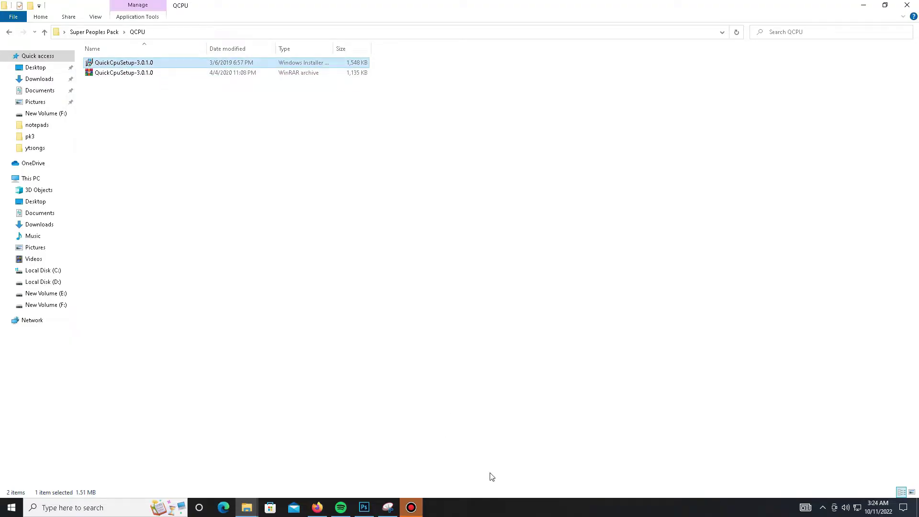
right_click(507, 507)
click(534, 436)
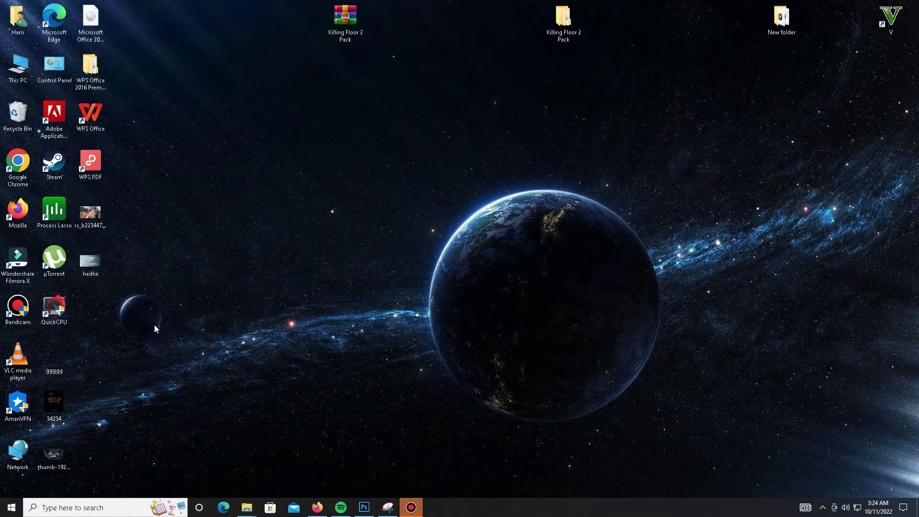
Step: Launch Quick CPU and apply the High performance power plan
double_click(65, 313)
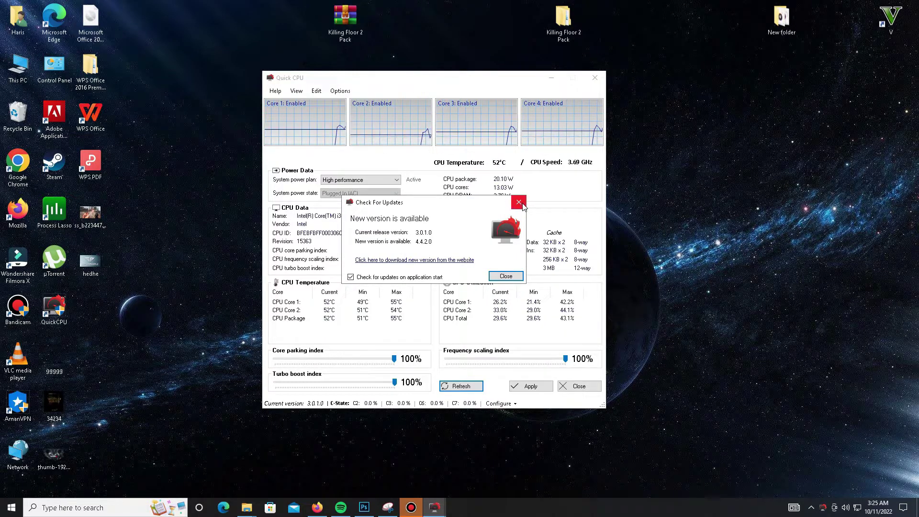
click(520, 202)
click(359, 180)
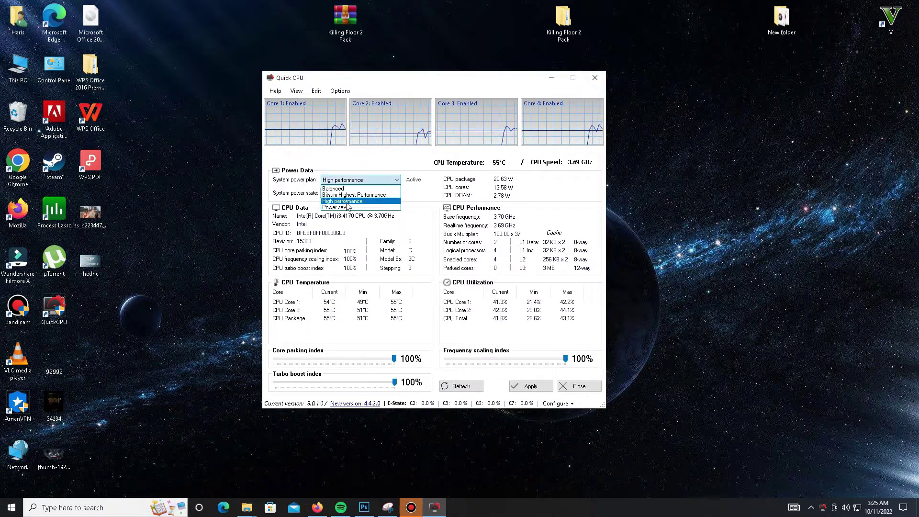
click(356, 196)
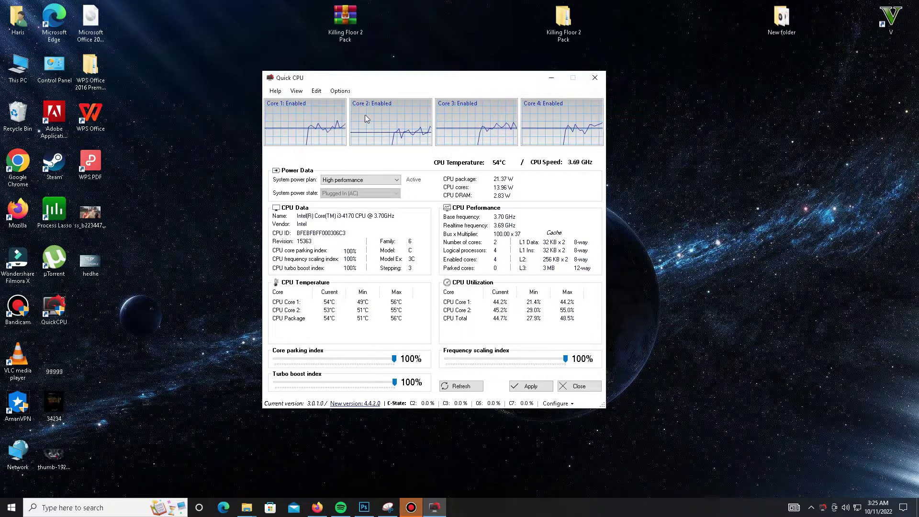
click(531, 385)
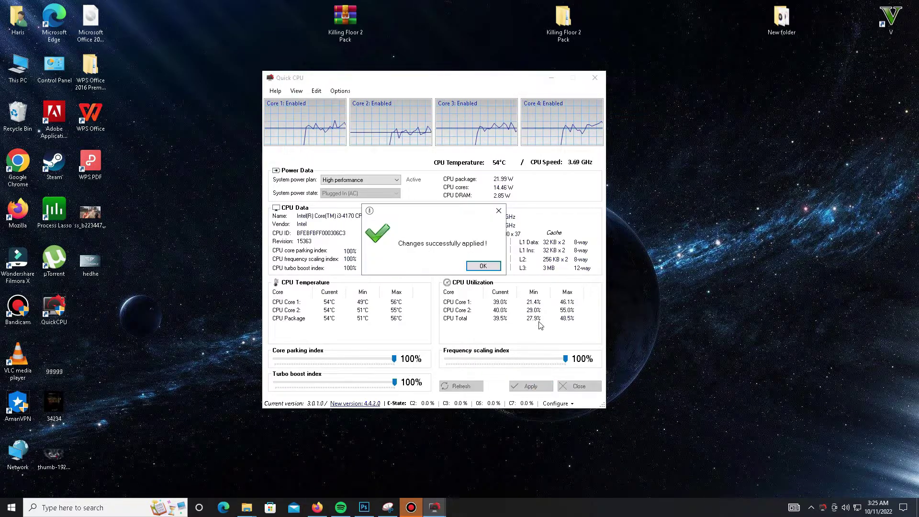
click(484, 266)
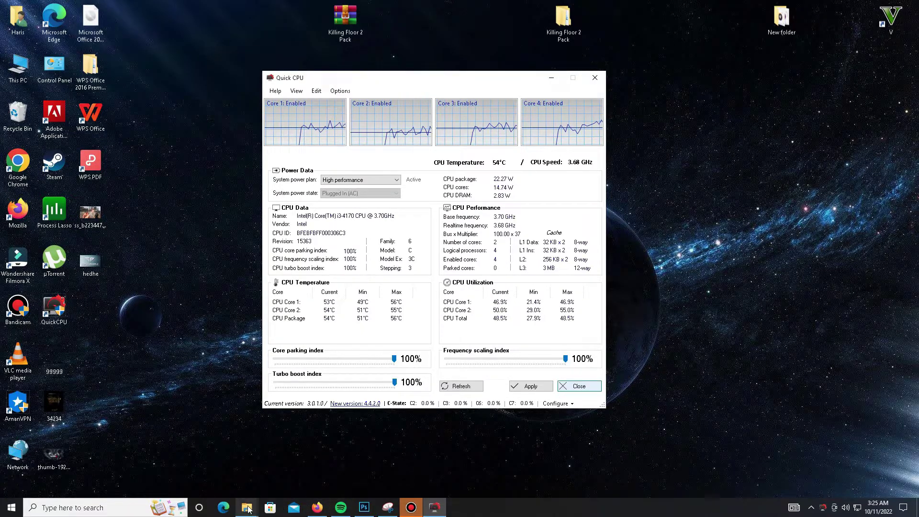
mouse_move(246, 507)
click(352, 467)
Step: Merge the LargePage_util registry file from the RAM Optimization folder
click(10, 32)
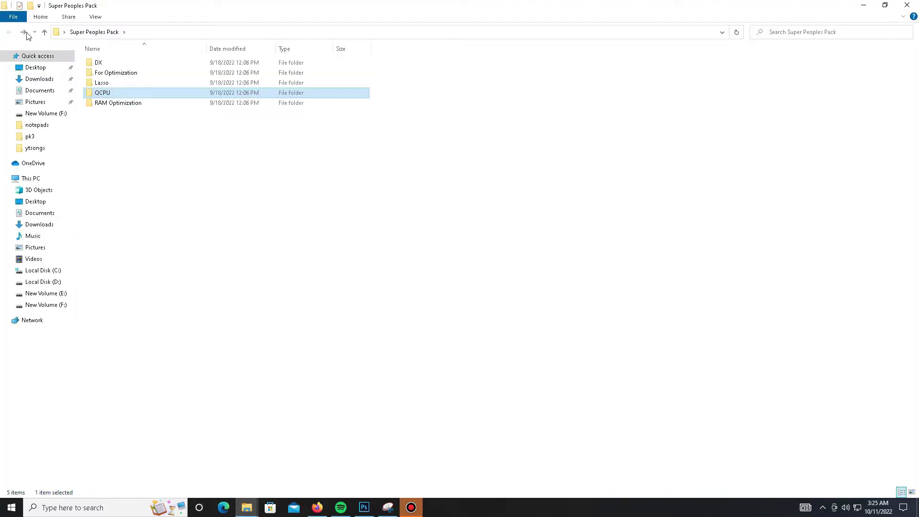
double_click(115, 103)
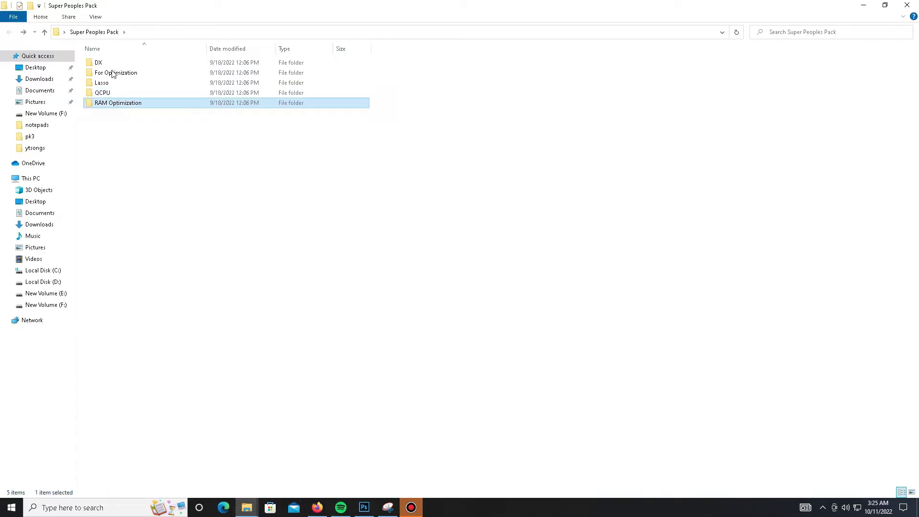
drag(123, 115, 107, 90)
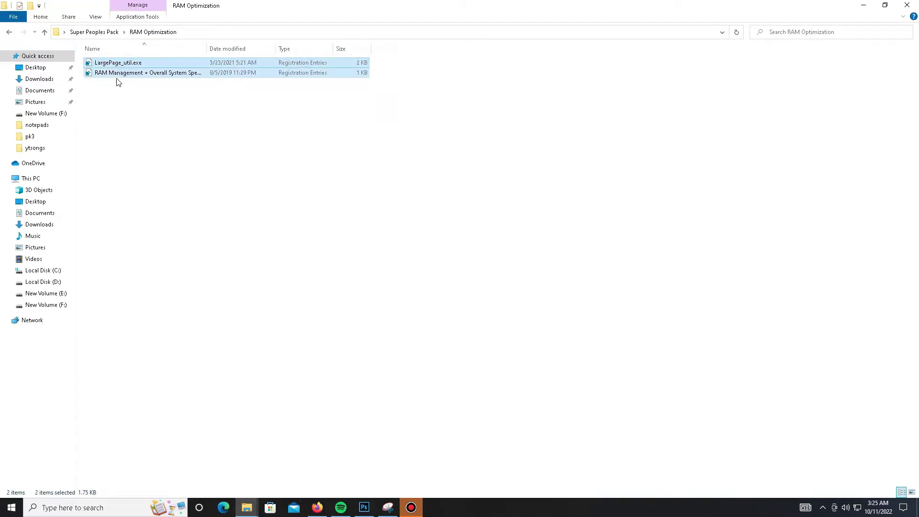
double_click(127, 63)
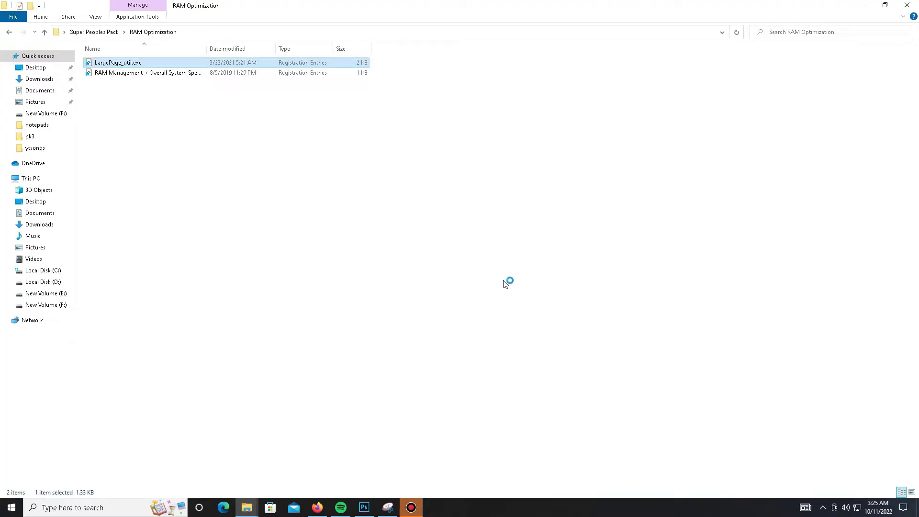
click(531, 269)
click(567, 257)
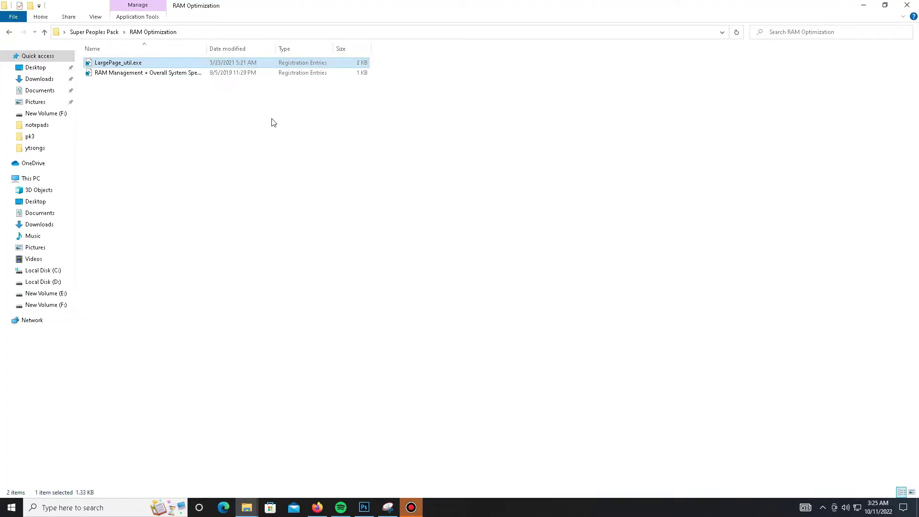
Step: Merge the RAM Management registry file and return to Super Peoples Pack
double_click(179, 73)
click(531, 269)
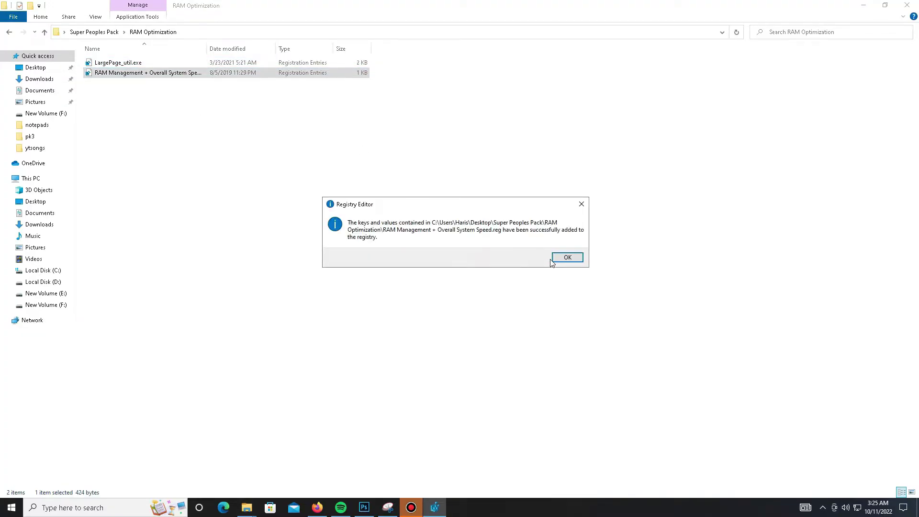
click(567, 257)
click(10, 32)
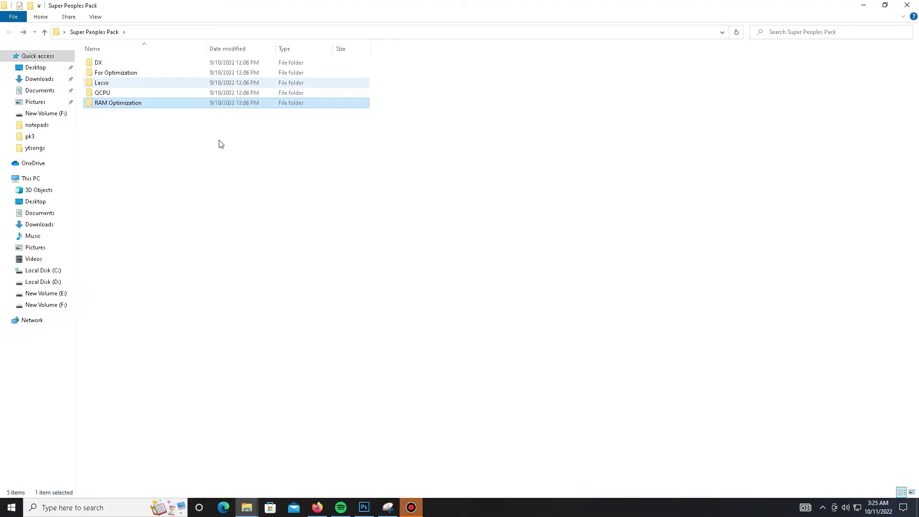
key(ctrl+a)
click(216, 129)
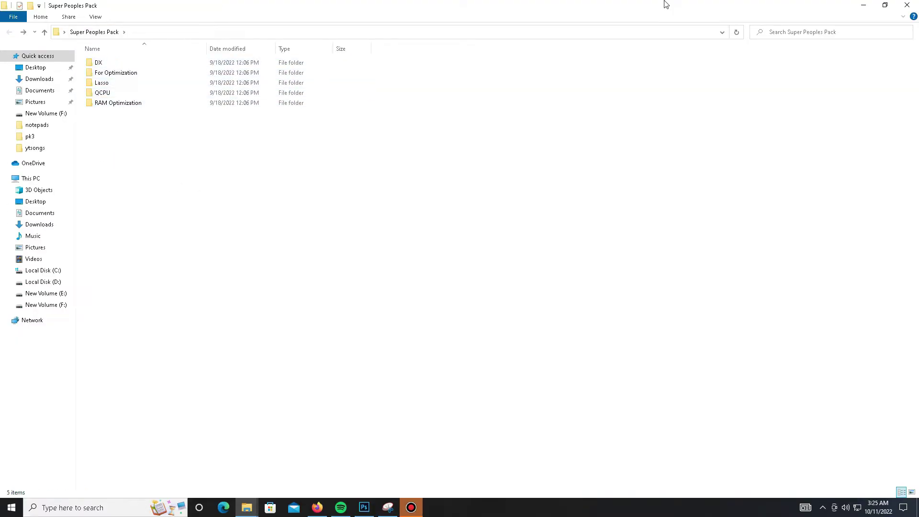
Step: Close the Super Peoples Pack window and refresh the desktop
click(907, 5)
right_click(566, 82)
click(607, 124)
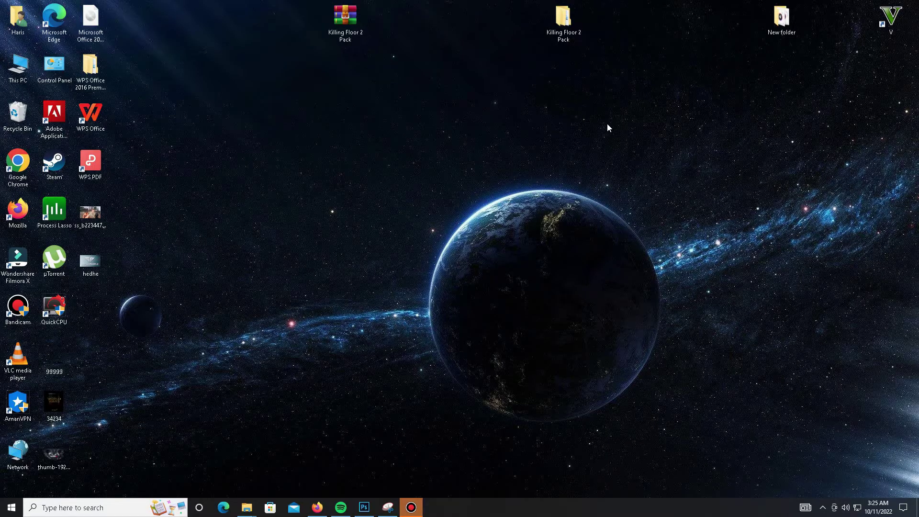
Step: Delete all files in the Prefetch folder, skipping those in use
key(super+r)
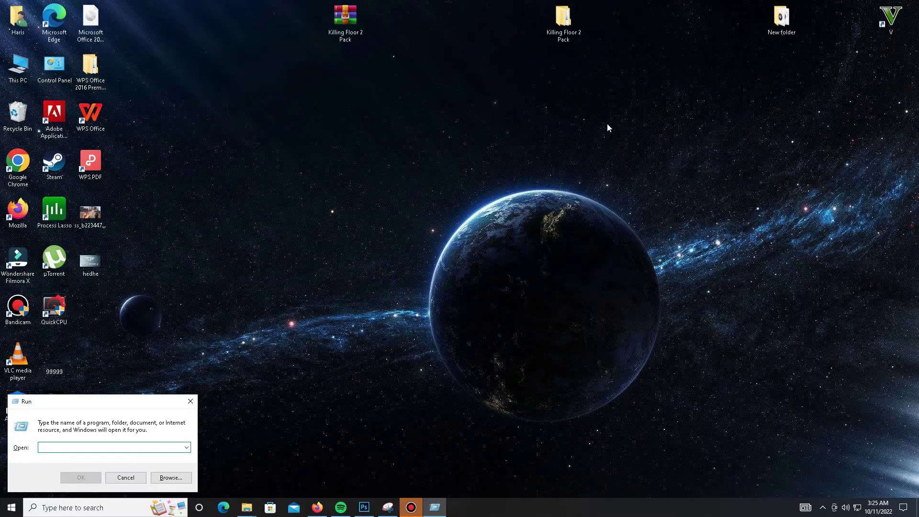
text(prefetc)
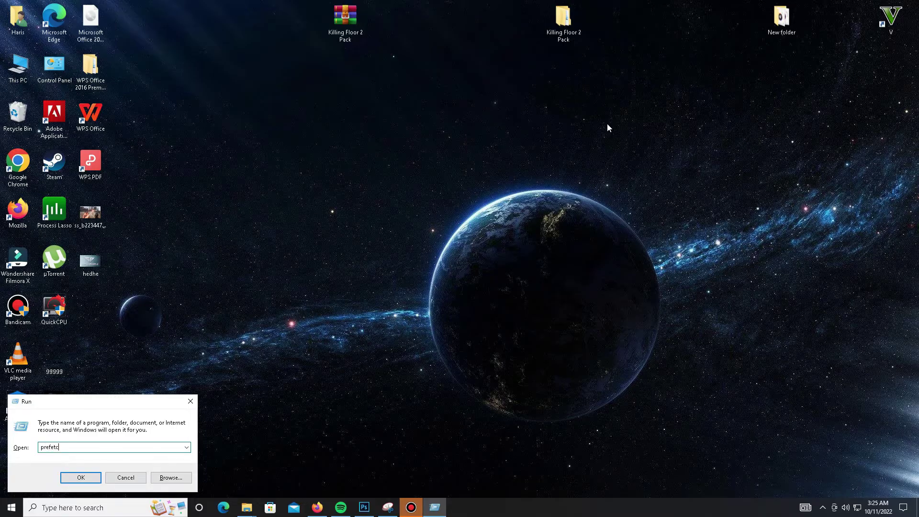
key(Return)
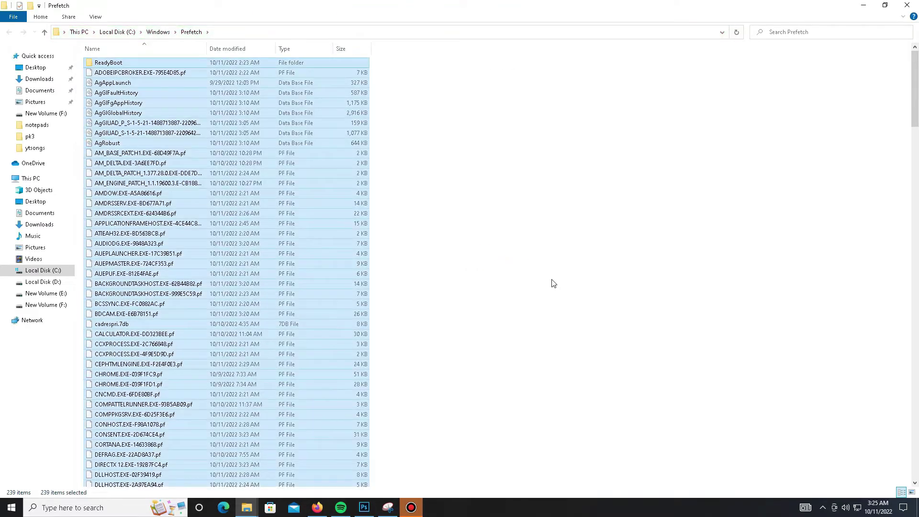
right_click(220, 188)
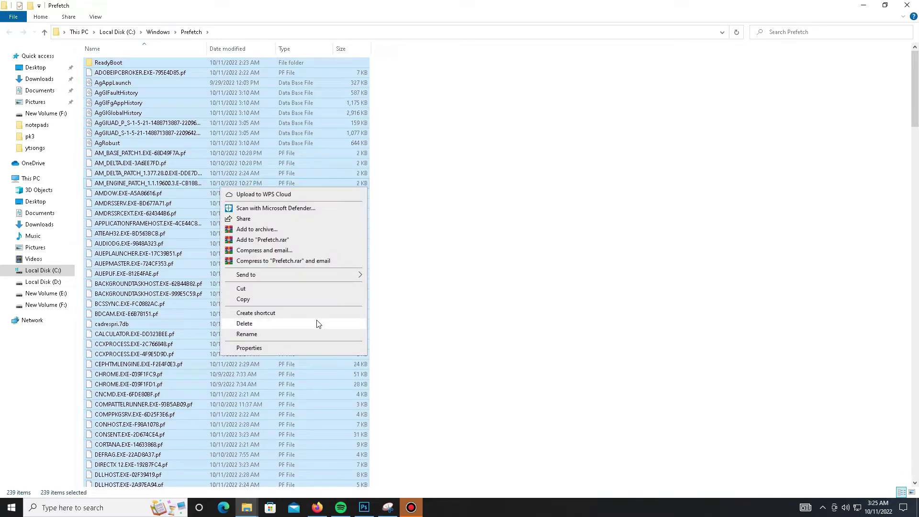
click(276, 328)
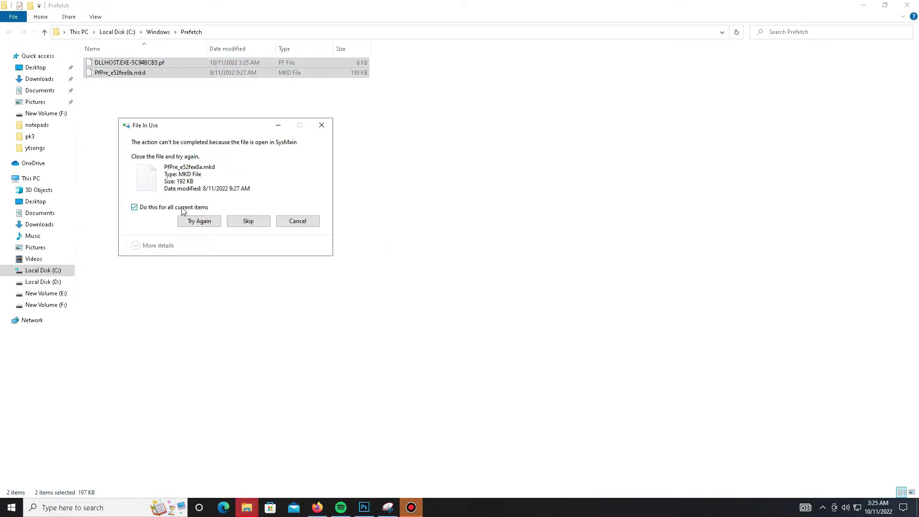
click(240, 223)
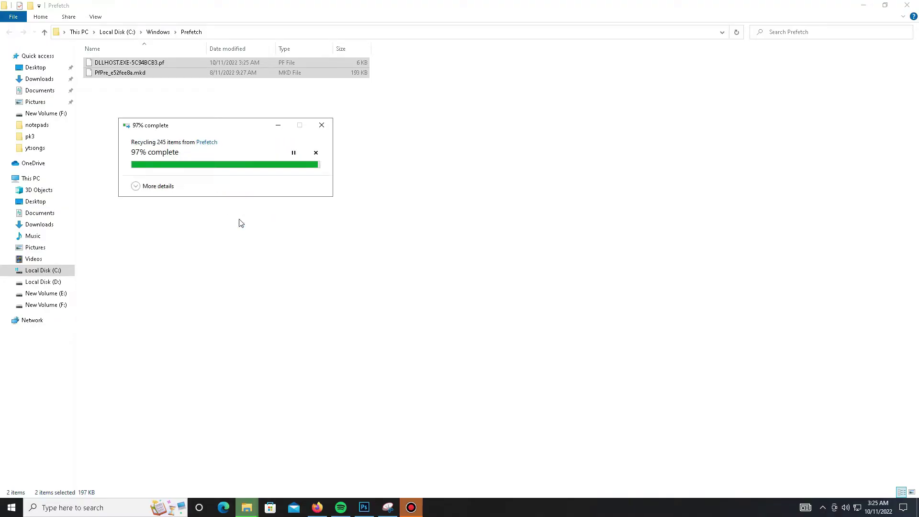
click(854, 8)
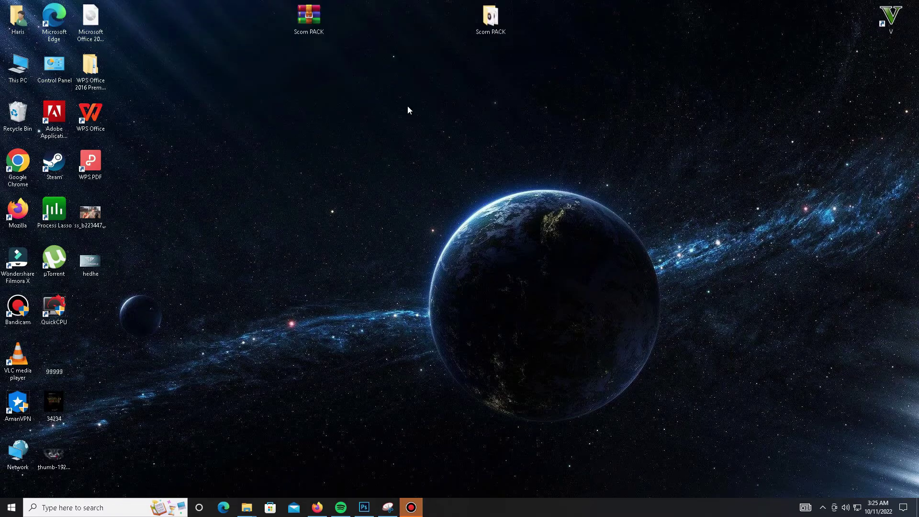
Step: Refresh the desktop and open the %temp% folder from Run
right_click(407, 106)
click(434, 149)
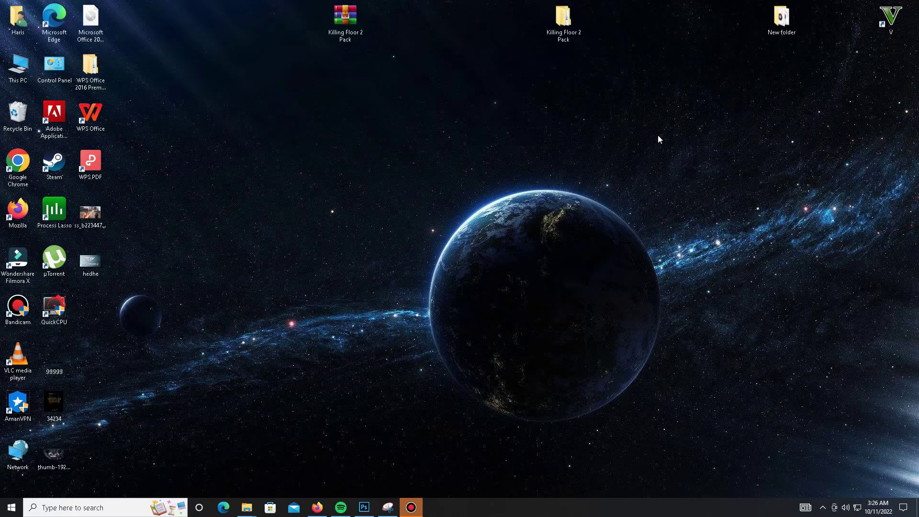
key(super+r)
text(%)
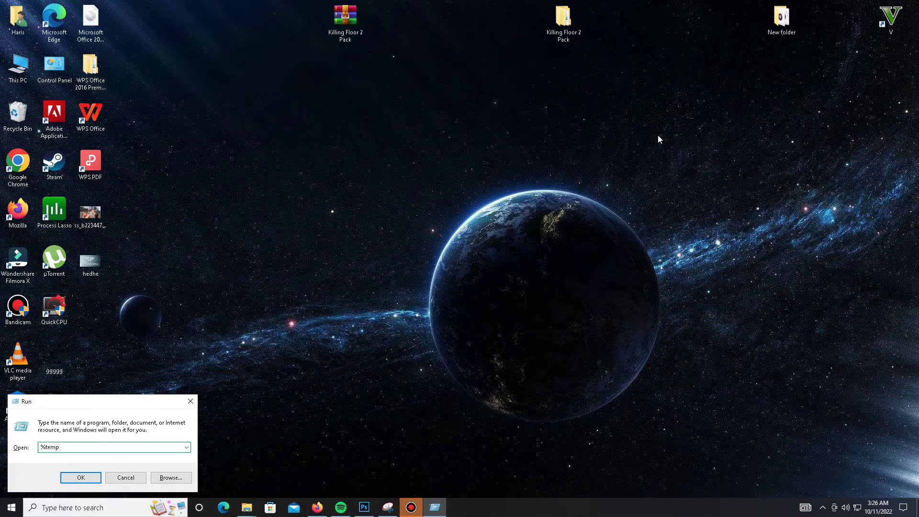
key(Return)
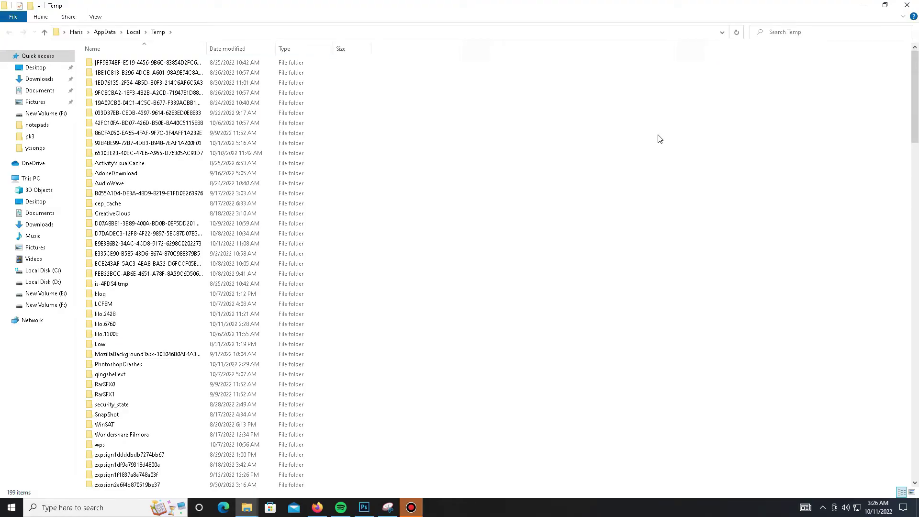
Step: Delete everything in the Temp folder, skipping protected and in-use items
key(ctrl+a)
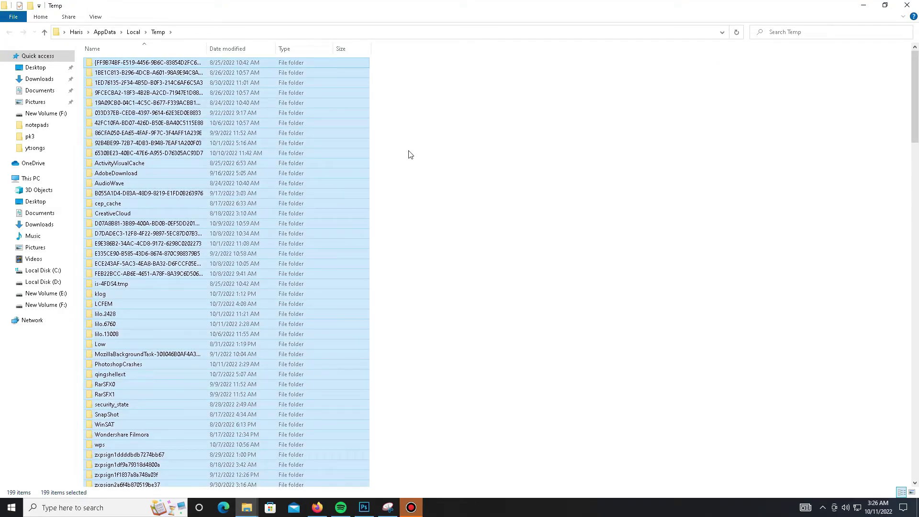
right_click(205, 158)
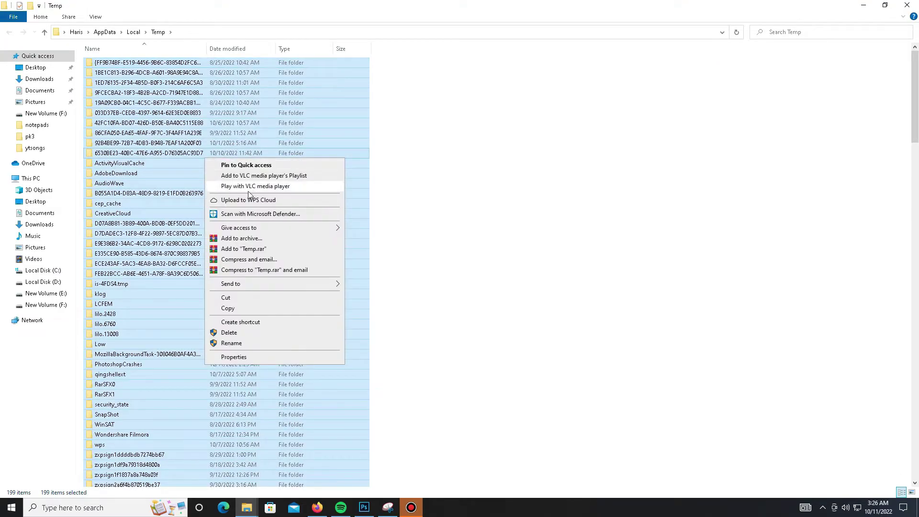
click(238, 332)
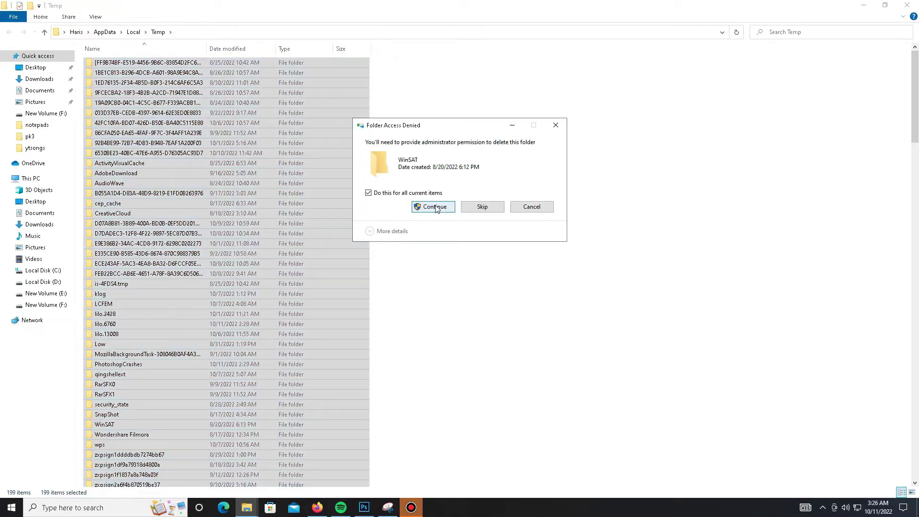
click(437, 207)
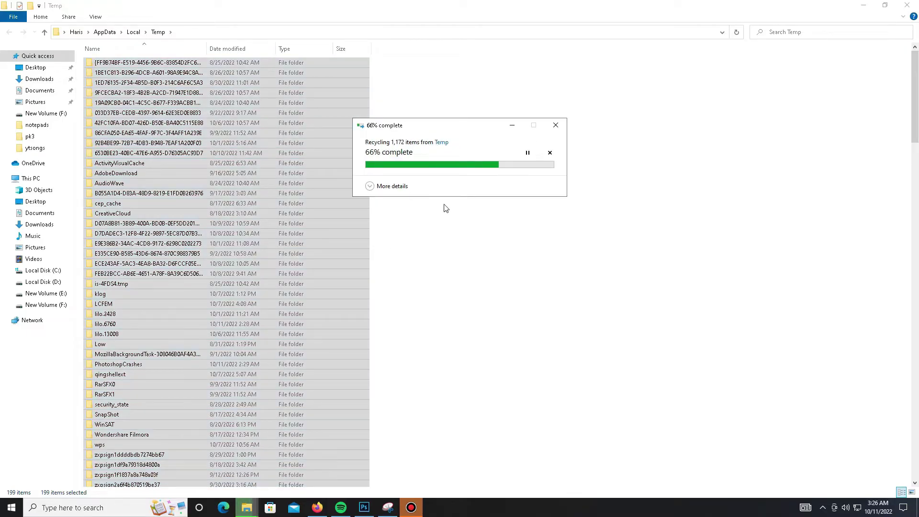
click(413, 207)
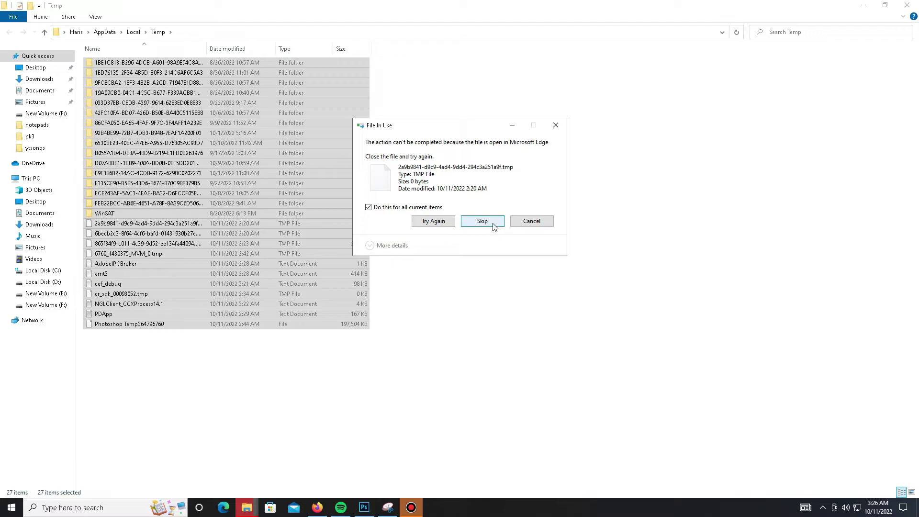
click(493, 224)
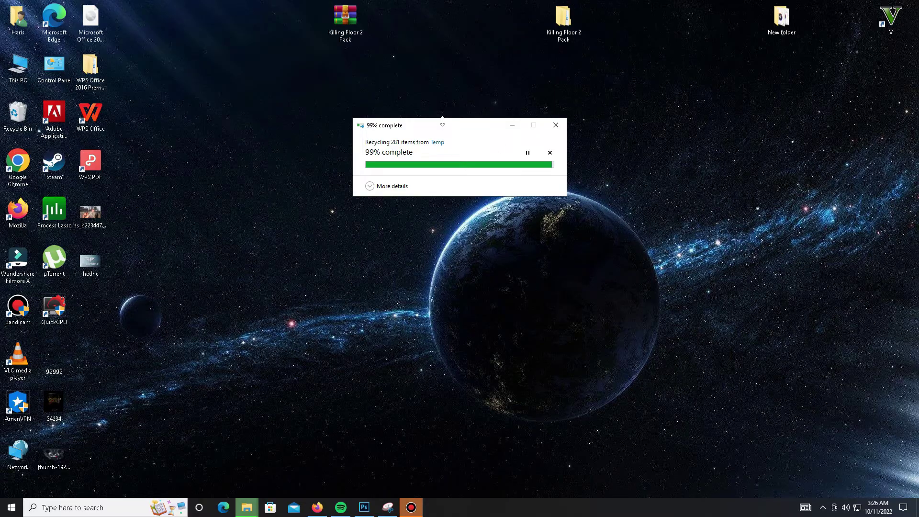
right_click(511, 508)
Step: Launch Task Manager from the taskbar and move its window up and to the right
click(551, 468)
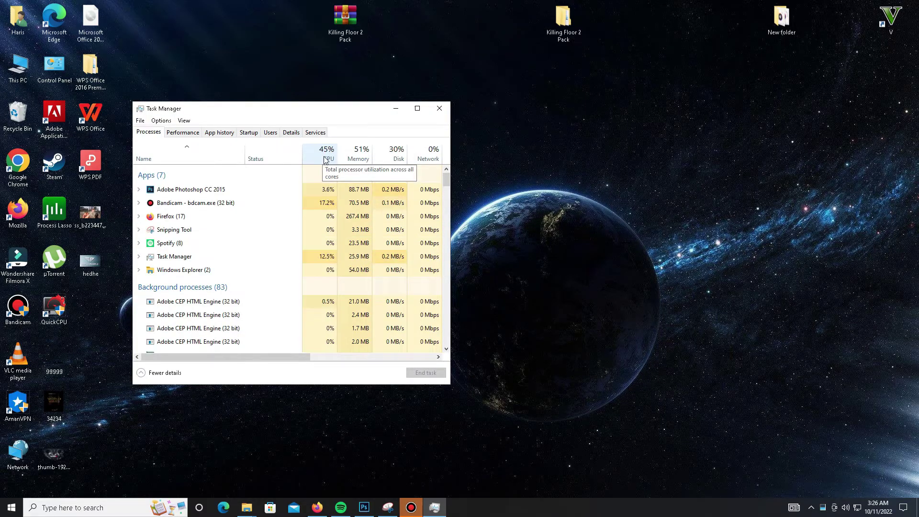
drag(314, 114, 338, 97)
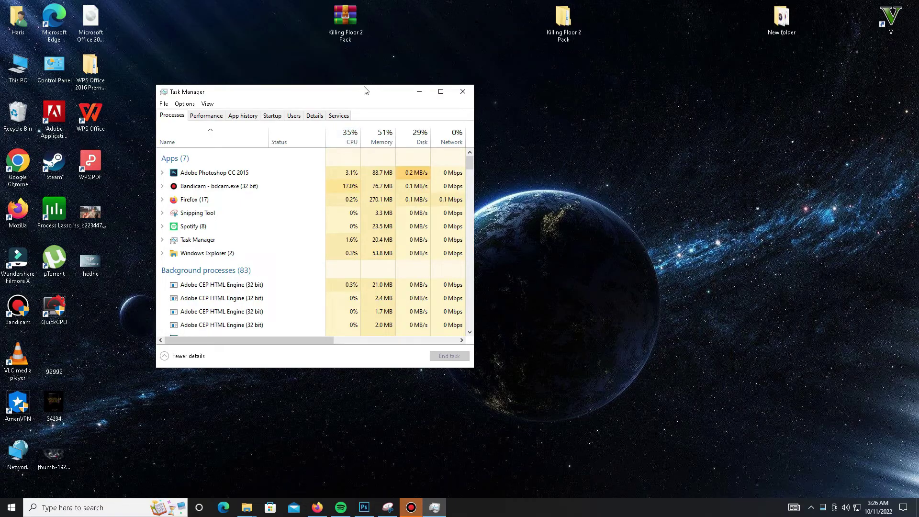
drag(365, 91, 380, 79)
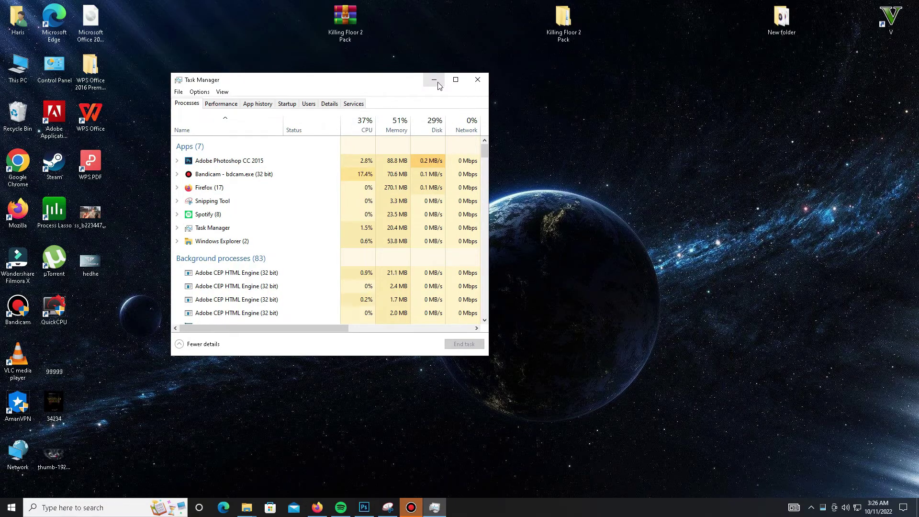